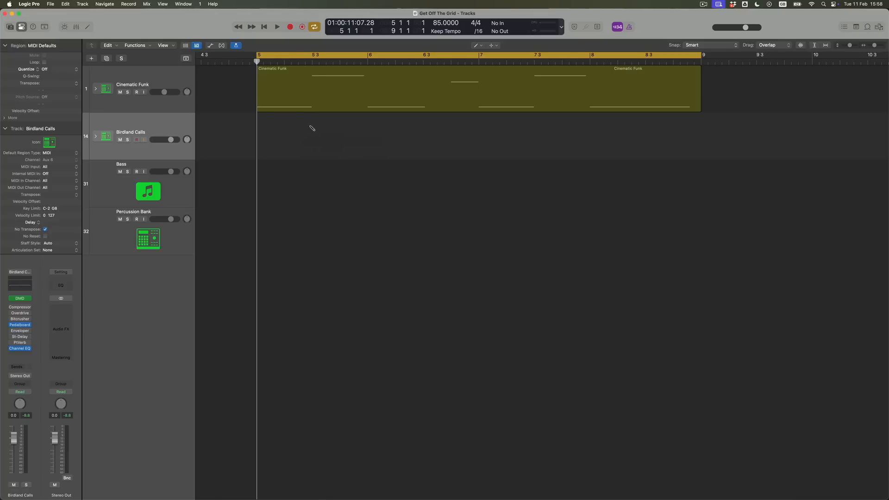
# Create a one-bar MIDI region at bar 5 on the Birdland Calls track and enlarge its Piano Roll without the automation area
pyautogui.click(310, 127)
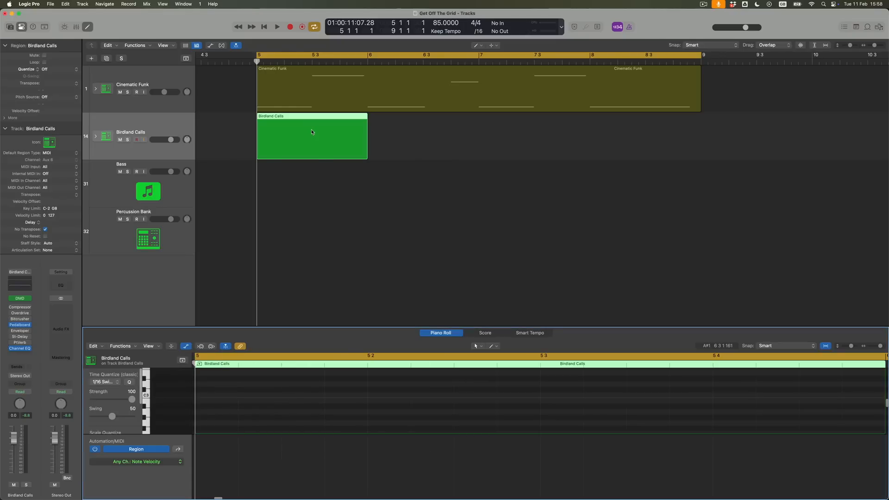
pyautogui.moveTo(337, 326); pyautogui.dragTo(357, 190)
pyautogui.scroll(-4, 285, 283)
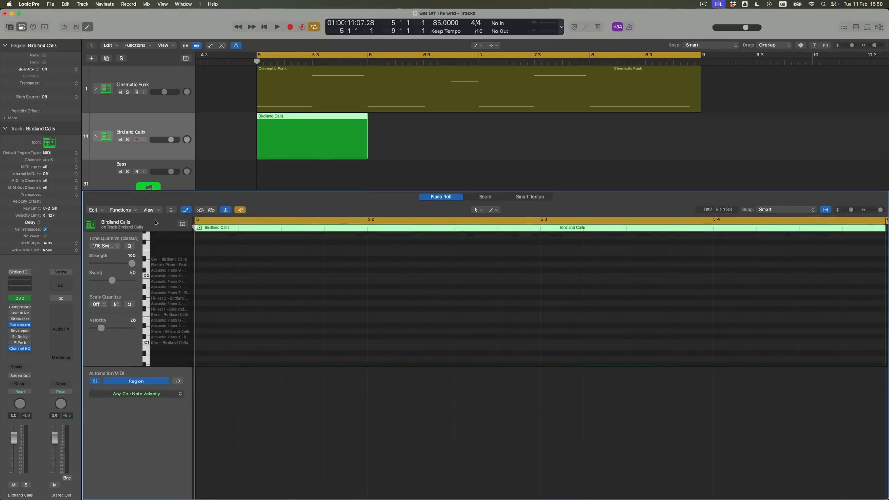
pyautogui.click(185, 210)
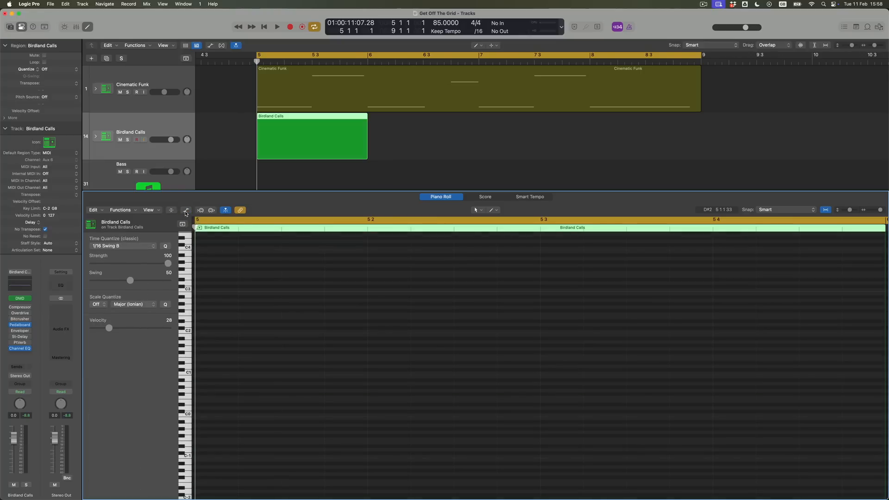
# Draw a kick note on C1 at the start of bar 5 and turn on MIDI Out for the Piano Roll
pyautogui.rightClick(245, 375)
pyautogui.click(227, 382)
pyautogui.click(211, 374)
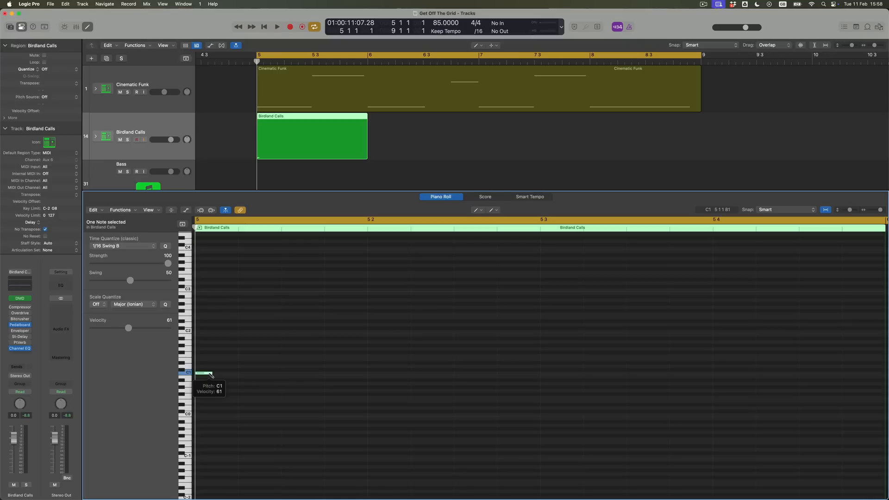
pyautogui.click(211, 213)
# Add C1 kick notes at 5 1 2, 5 1 4, 5 3 1 and 5 3 4, and D1 snare notes on beats 2 and 4
pyautogui.click(240, 373)
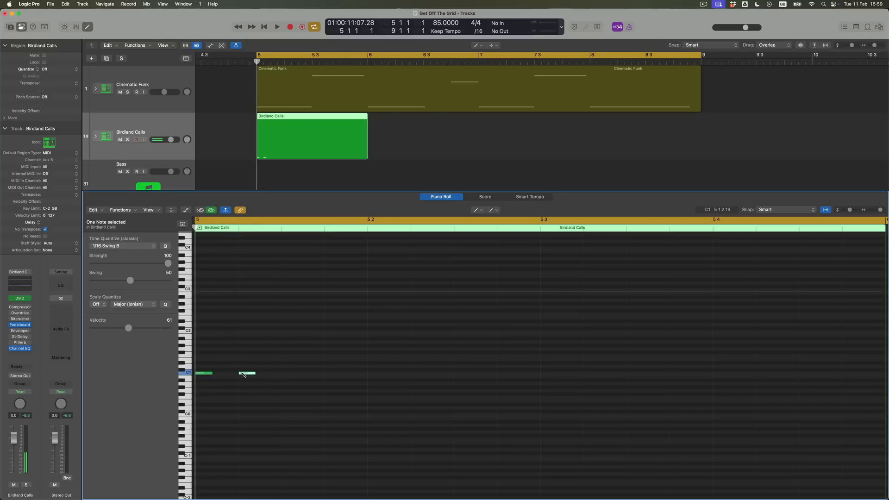
pyautogui.click(330, 373)
pyautogui.click(374, 366)
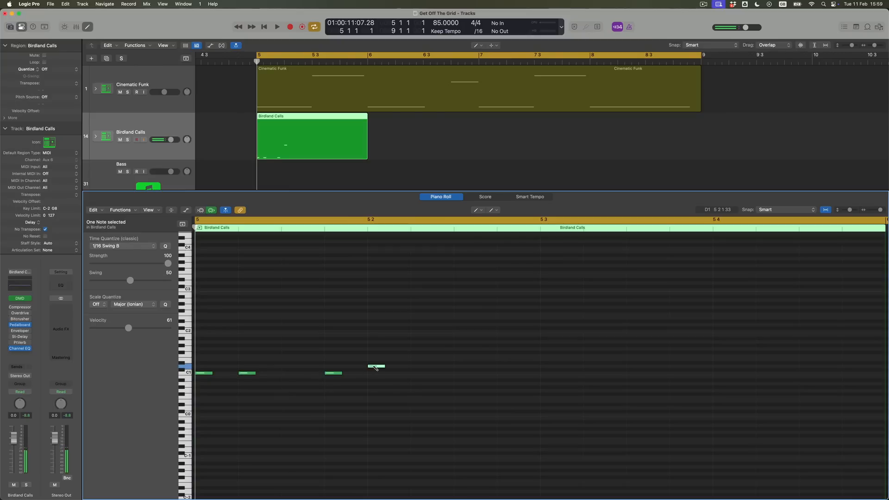
pyautogui.click(548, 373)
pyautogui.click(672, 373)
pyautogui.click(716, 367)
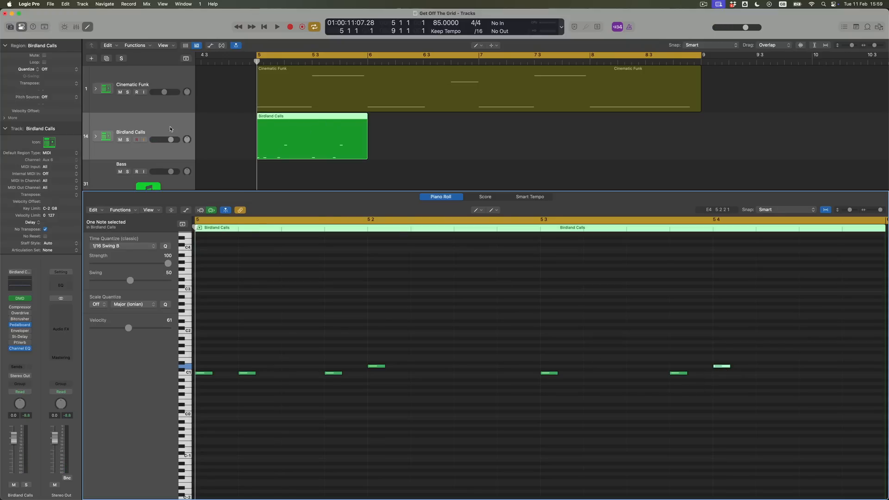
# Solo and audition the Birdland Calls track, and move the beat 3 kick two sixteenths later to 5 3 3
pyautogui.click(128, 140)
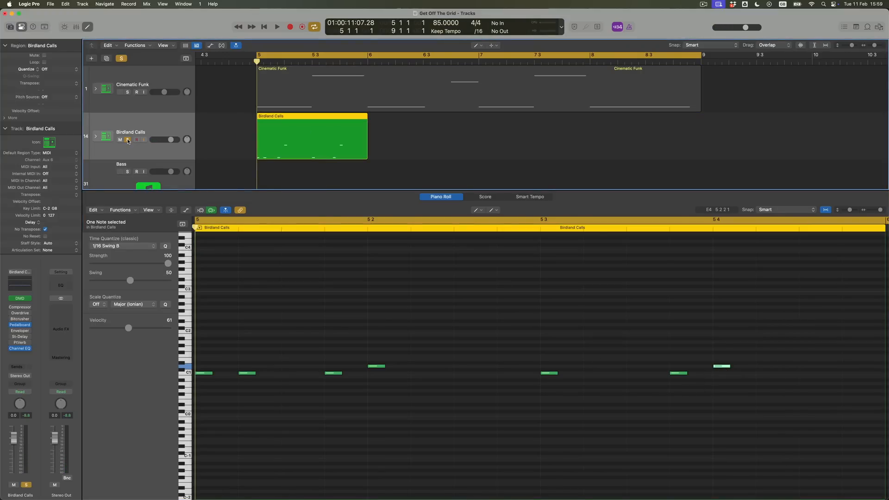
pyautogui.press('space')
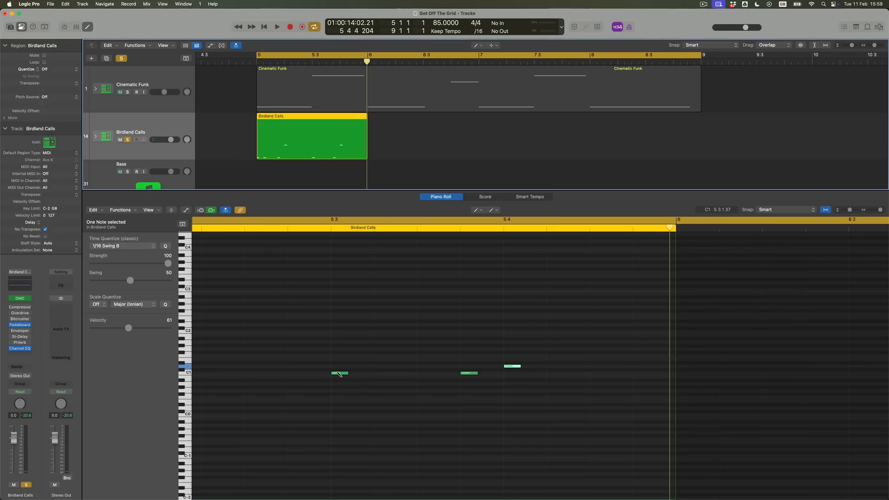
pyautogui.moveTo(340, 373); pyautogui.dragTo(427, 374)
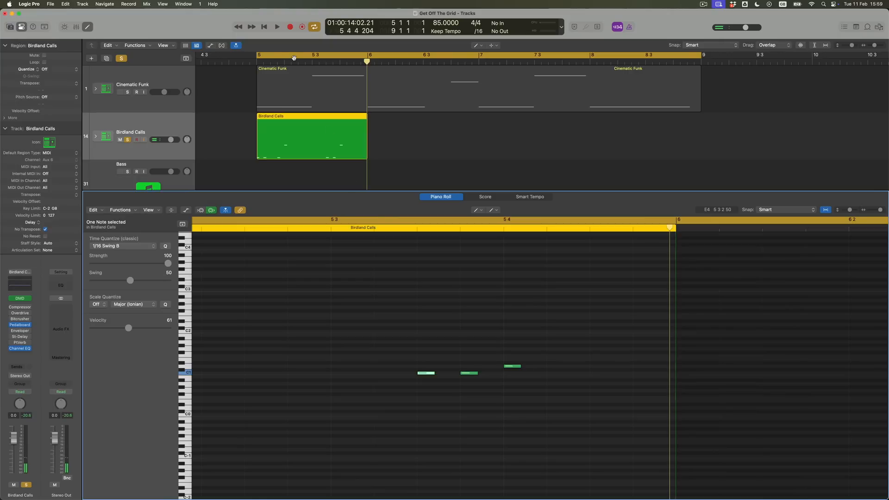
# Shorten the cycle range to bar 5 only and play the looped beat
pyautogui.moveTo(277, 56); pyautogui.dragTo(363, 71)
pyautogui.press('space')
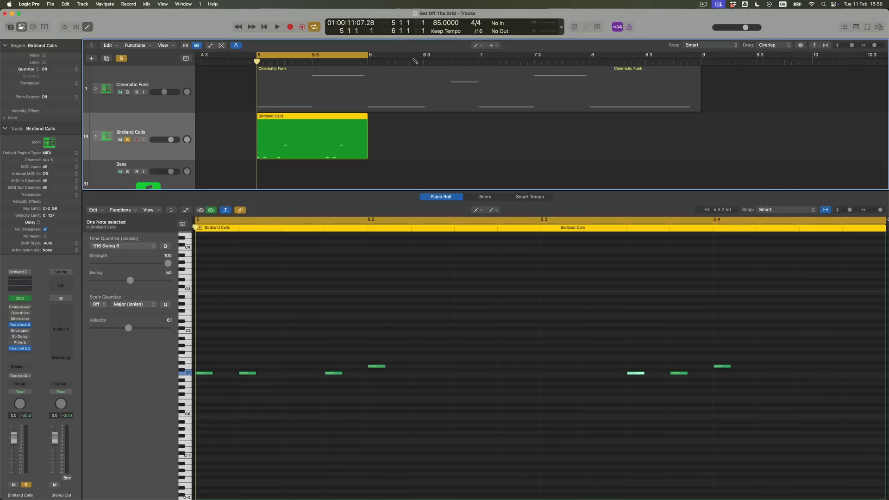
# Show the note velocity area in the Piano Roll and switch to the Pointer tool with MIDI Out off
pyautogui.click(186, 209)
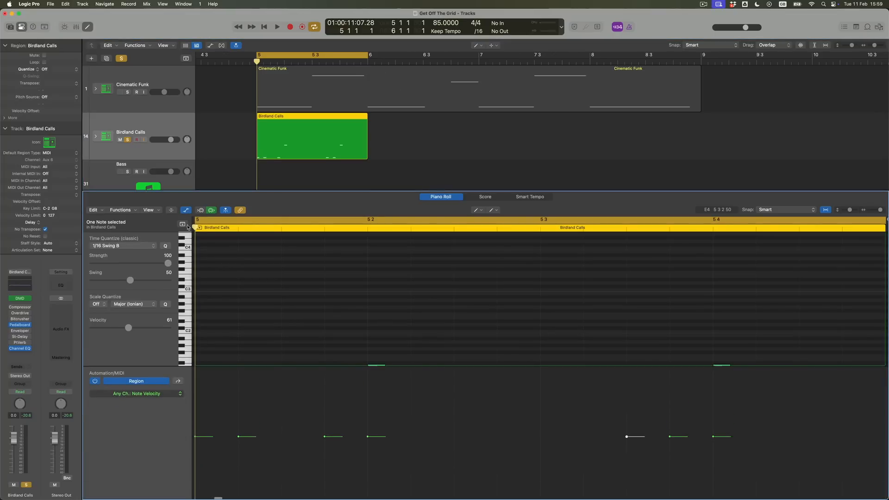
pyautogui.scroll(-2, 280, 317)
pyautogui.press('t')
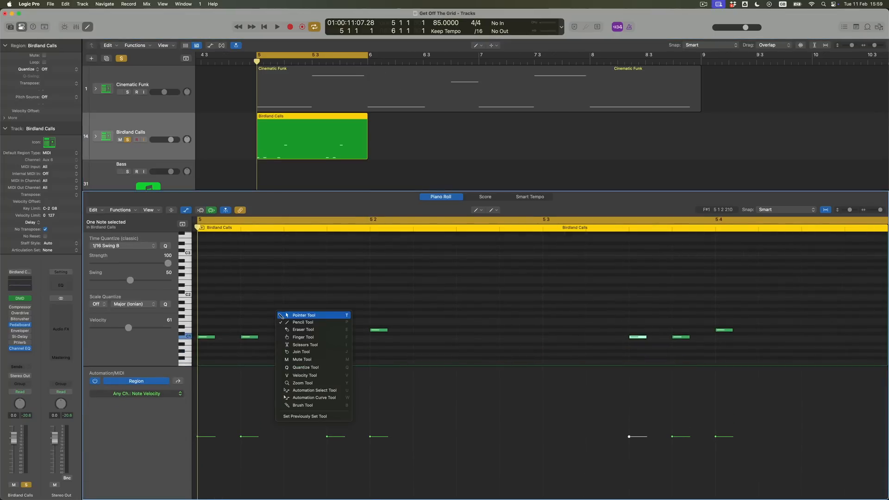
pyautogui.press('Escape')
pyautogui.scroll(-1, 279, 318)
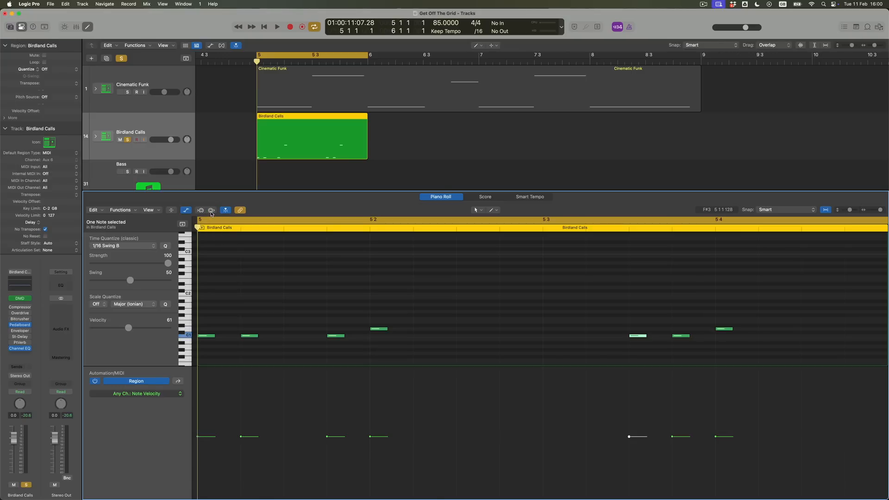
# Raise the first kick's velocity to 102 and vary the velocities of the other kick and snare notes
pyautogui.moveTo(198, 438); pyautogui.dragTo(198, 426)
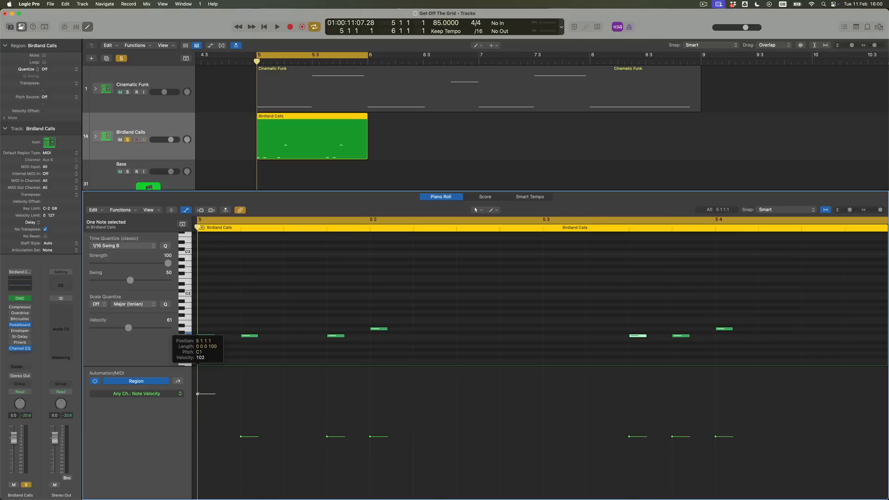
pyautogui.moveTo(198, 394); pyautogui.dragTo(197, 393)
pyautogui.moveTo(241, 437); pyautogui.dragTo(241, 419)
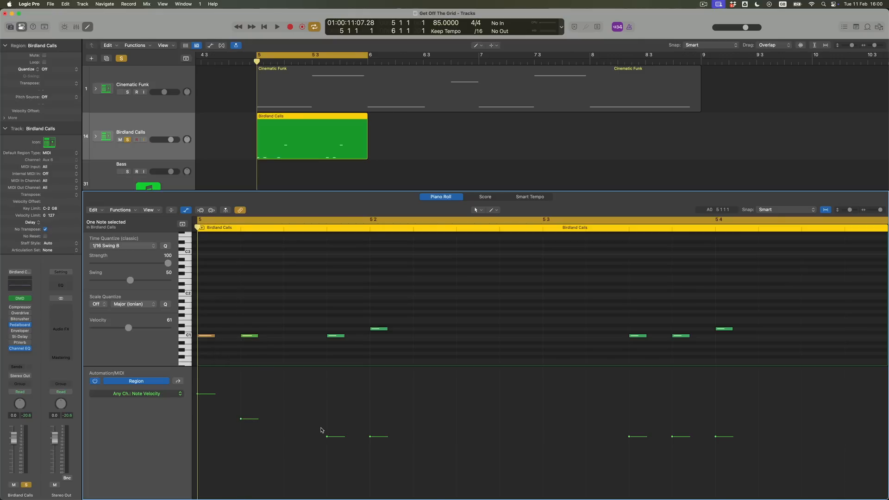
pyautogui.moveTo(327, 437); pyautogui.dragTo(327, 412)
pyautogui.moveTo(371, 437); pyautogui.dragTo(371, 416)
pyautogui.moveTo(380, 331)
pyautogui.moveTo(630, 437); pyautogui.dragTo(716, 415)
# Audition the loop while fine-tuning the velocity of the quiet kick at 5 3 3
pyautogui.press('space')
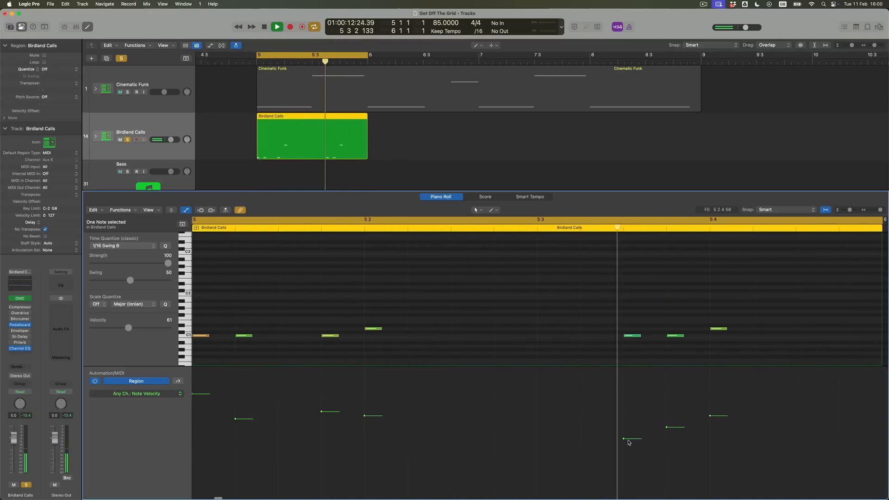
pyautogui.moveTo(627, 439); pyautogui.dragTo(624, 452)
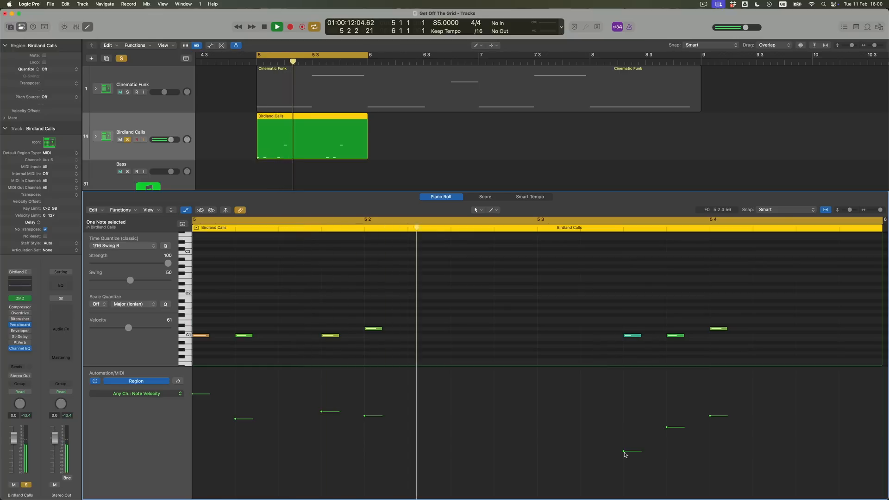
pyautogui.press('space')
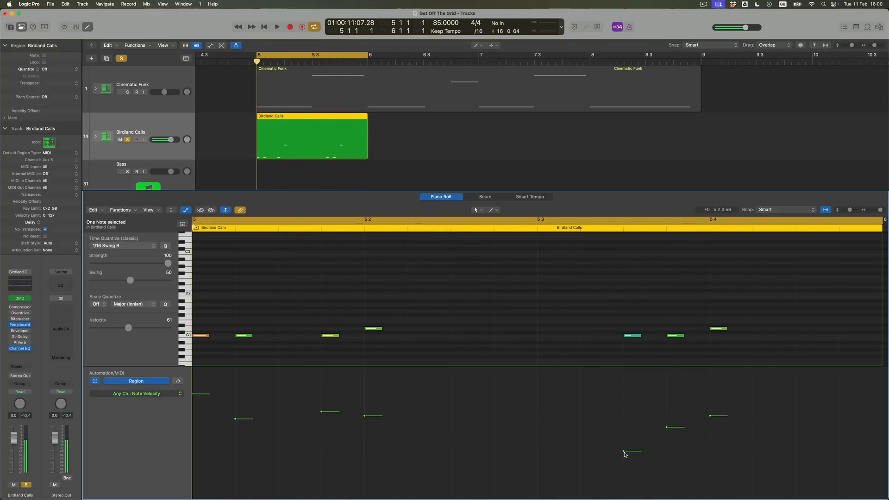
pyautogui.moveTo(624, 452); pyautogui.dragTo(624, 439)
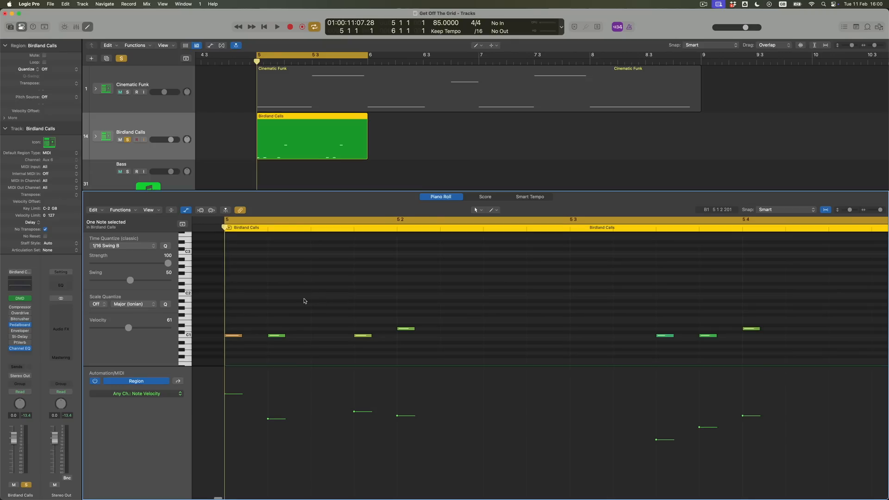
# Copy the first kick note up to F#1 as a hi-hat and set its velocity to 85
pyautogui.scroll(1, 293, 314)
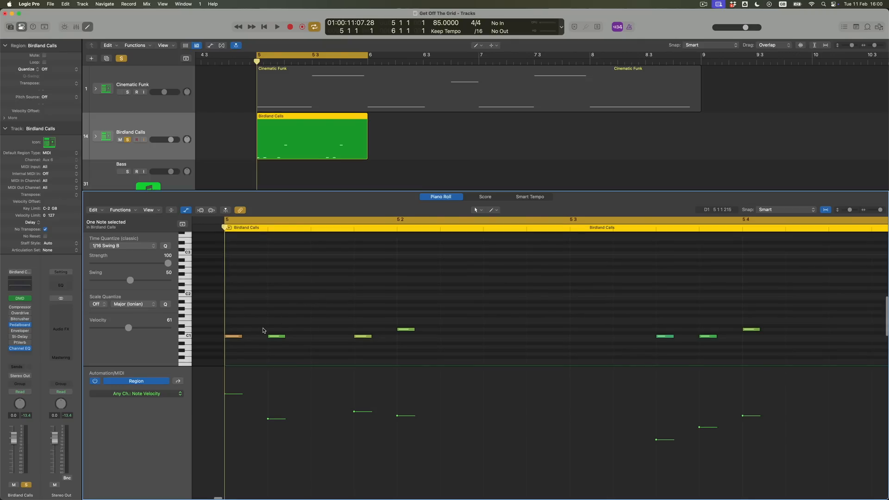
pyautogui.scroll(1, 256, 335)
pyautogui.moveTo(233, 340)
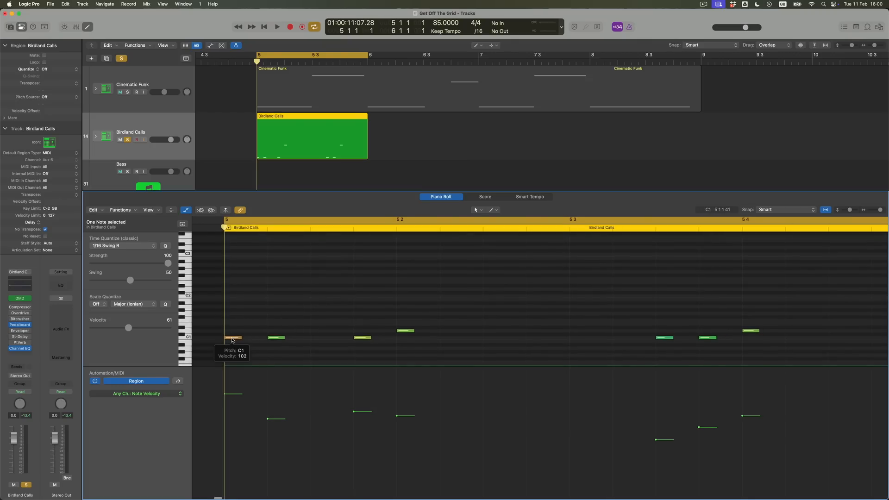
pyautogui.scroll(1, 234, 340)
pyautogui.scroll(1, 234, 340)
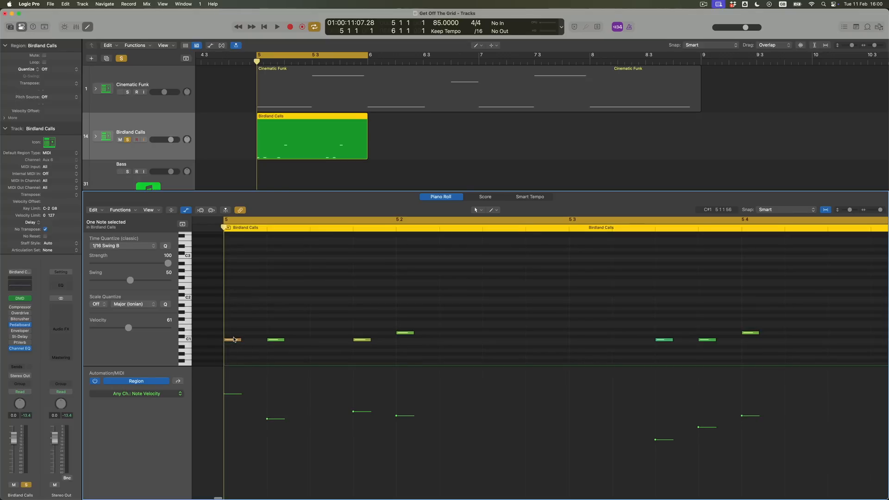
pyautogui.moveTo(235, 342); pyautogui.dragTo(235, 322)
pyautogui.moveTo(152, 329); pyautogui.dragTo(143, 328)
# Copy the hi-hat note to 5 1 3 and lower the copy's velocity to 67
pyautogui.hscroll(2, 228, 325)
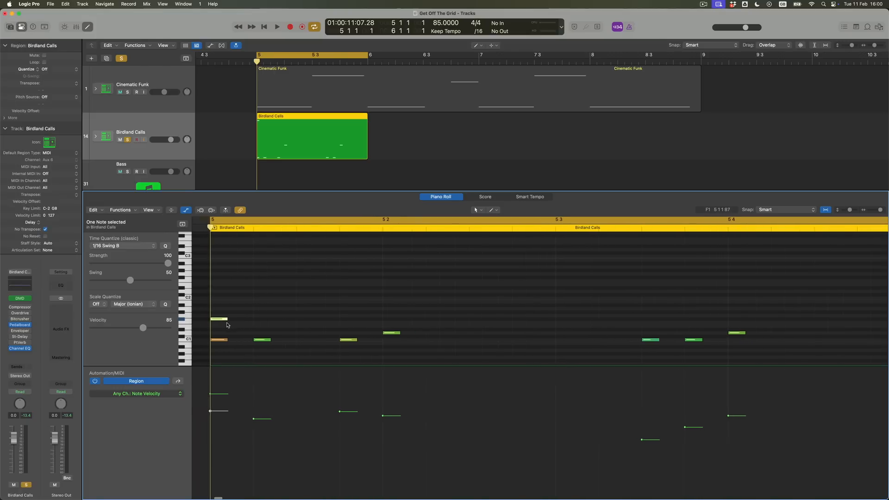
pyautogui.moveTo(220, 320); pyautogui.dragTo(306, 320)
pyautogui.moveTo(297, 412); pyautogui.dragTo(298, 427)
# Repeat the two hi-hat notes and move the copies to start on beat 2
pyautogui.moveTo(322, 324); pyautogui.dragTo(221, 305)
pyautogui.press('super+r')
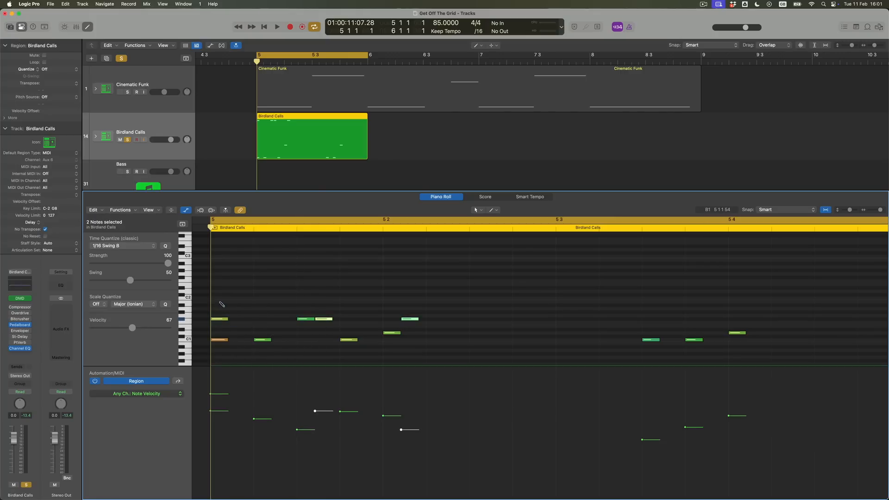
pyautogui.moveTo(322, 321); pyautogui.dragTo(392, 321)
# Copy the four hi-hat notes to start on beat 3 and play the full one-bar beat
pyautogui.moveTo(508, 321); pyautogui.dragTo(215, 281)
pyautogui.moveTo(220, 321); pyautogui.dragTo(566, 322)
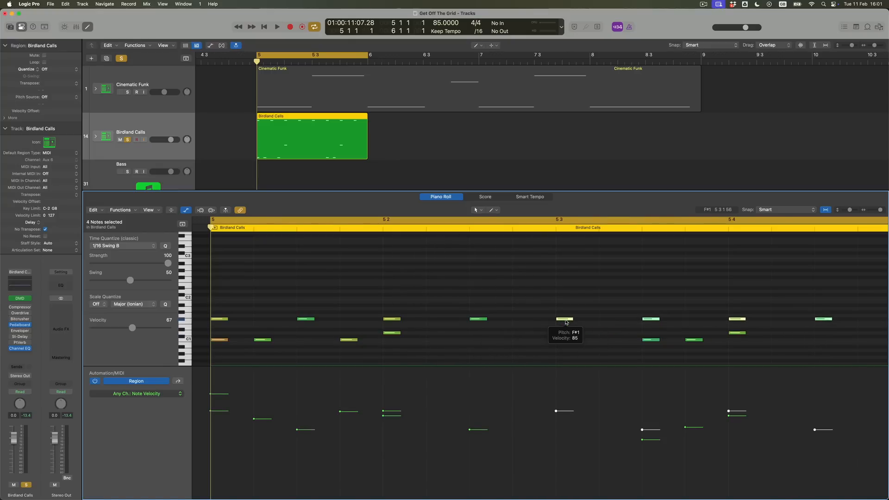
pyautogui.press('space')
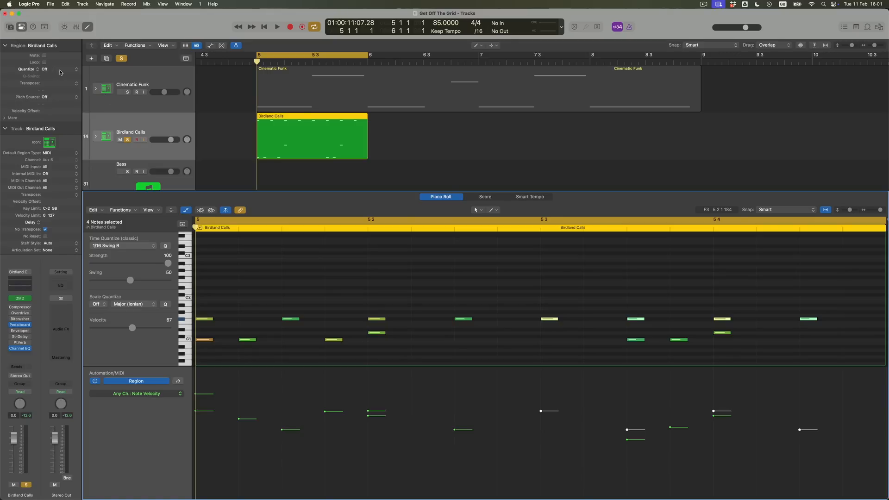
# Set the Birdland Calls region's quantize to 1/16 Swing B
pyautogui.click(60, 71)
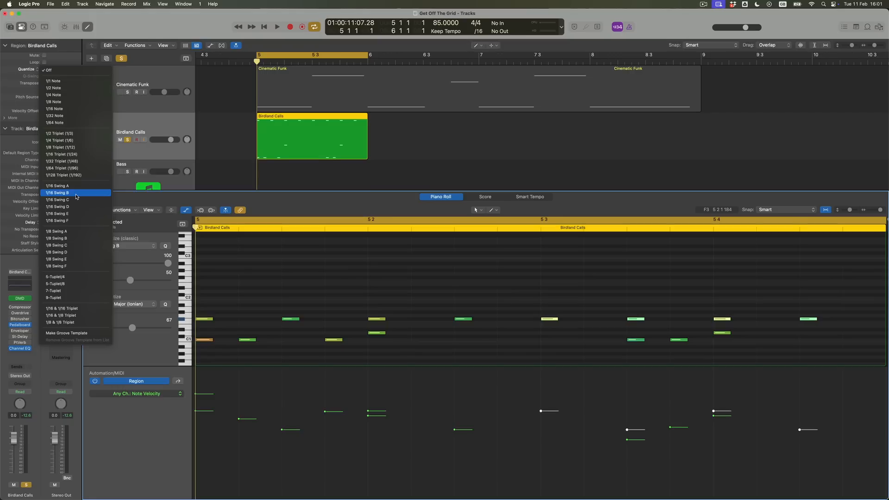
pyautogui.click(77, 195)
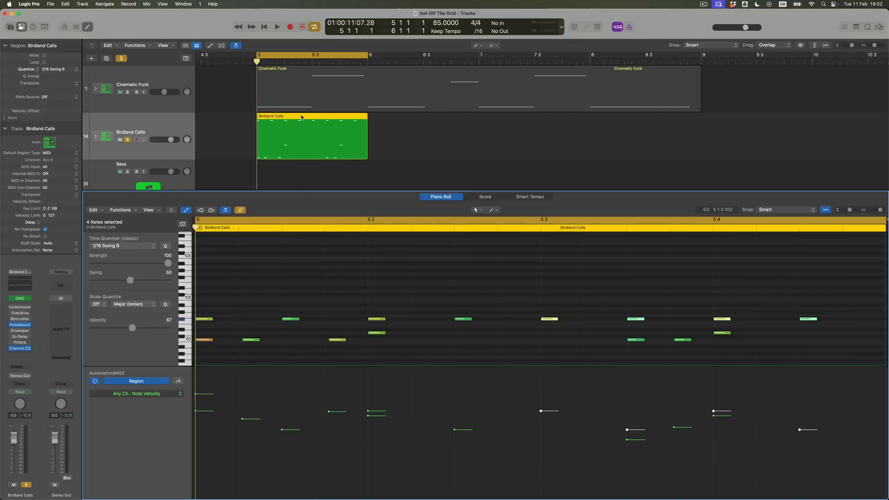
# Repeat the Birdland Calls pattern into a four-bar region ending at bar 9 and play it with the cycle range matching
pyautogui.moveTo(302, 117); pyautogui.dragTo(416, 134)
pyautogui.click(506, 143)
pyautogui.moveTo(338, 135); pyautogui.dragTo(330, 133)
pyautogui.press('super+z')
pyautogui.press('super+z')
pyautogui.rightClick(329, 132)
pyautogui.press('Escape')
pyautogui.moveTo(529, 143)
pyautogui.mouseDown()
pyautogui.moveTo(325, 130)
pyautogui.moveTo(540, 146)
pyautogui.mouseUp()
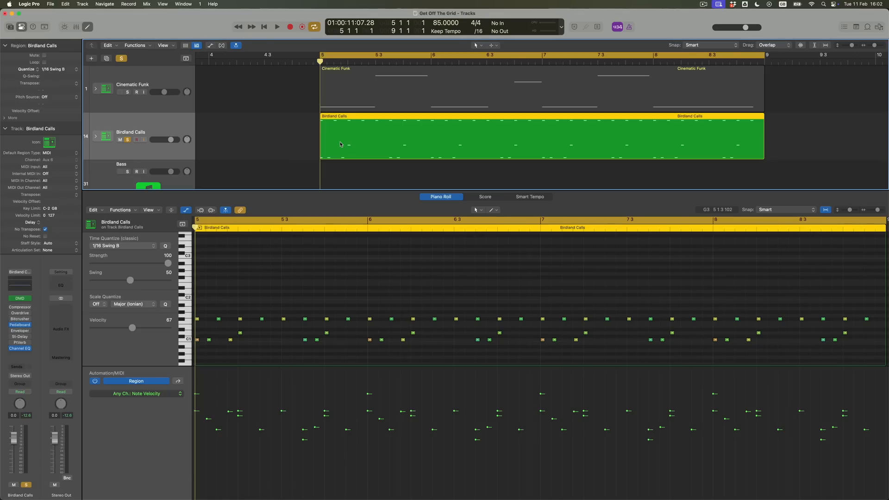
pyautogui.press('space')
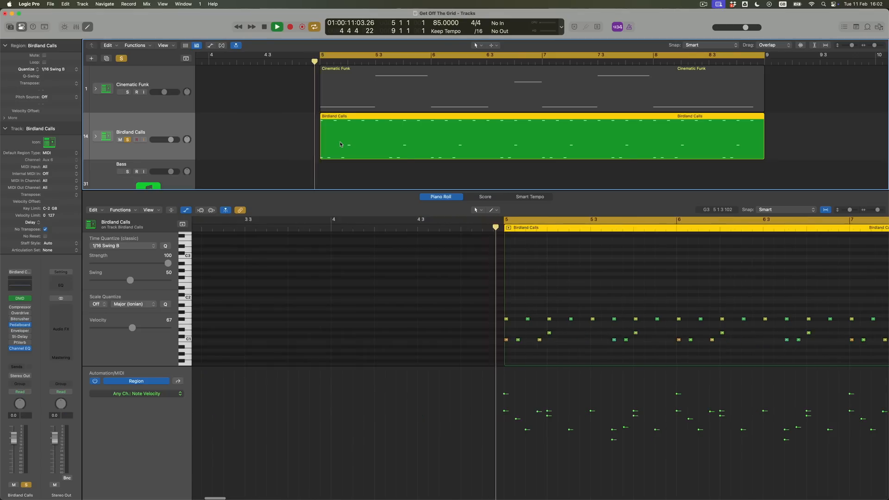
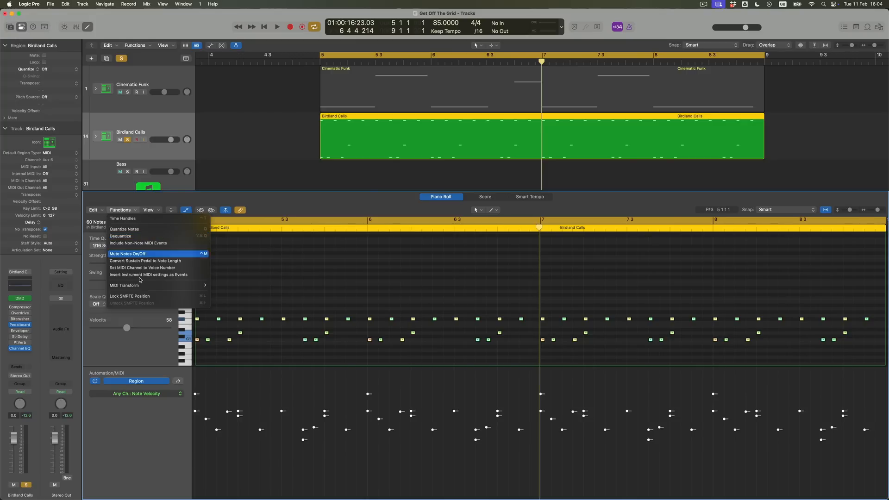
# Apply the Humanize MIDI transform to all the selected notes of the Birdland Calls region and close the transform window
pyautogui.moveTo(165, 290)
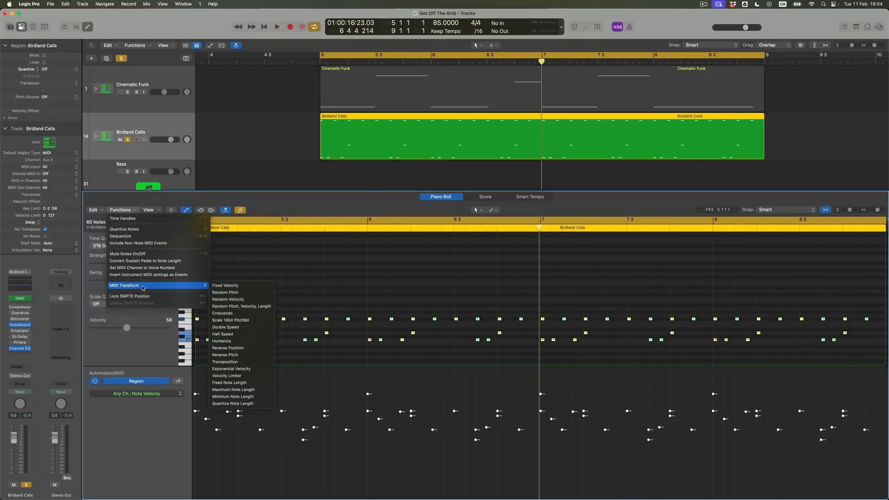
pyautogui.click(245, 342)
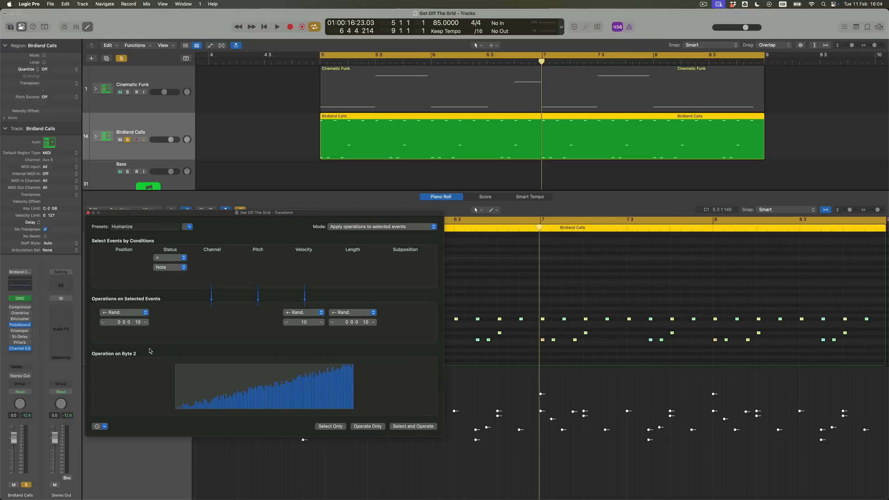
pyautogui.scroll(4, 136, 326)
pyautogui.scroll(1, 135, 324)
pyautogui.click(405, 427)
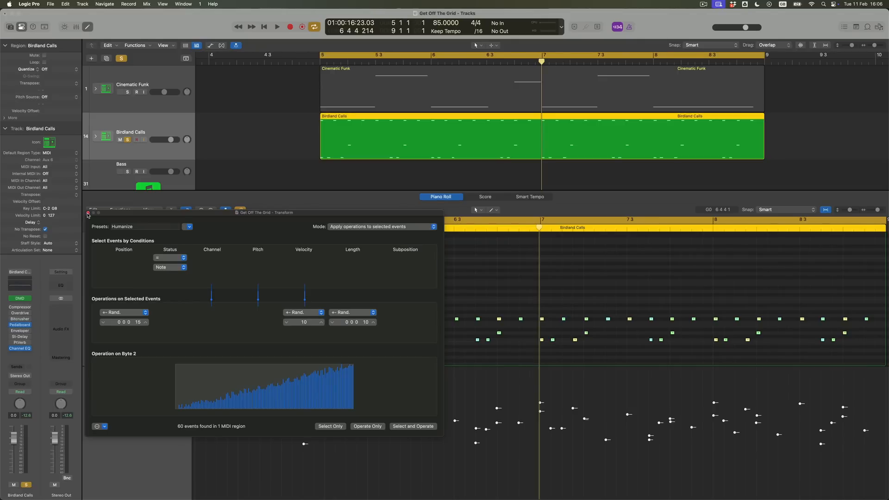
pyautogui.click(88, 214)
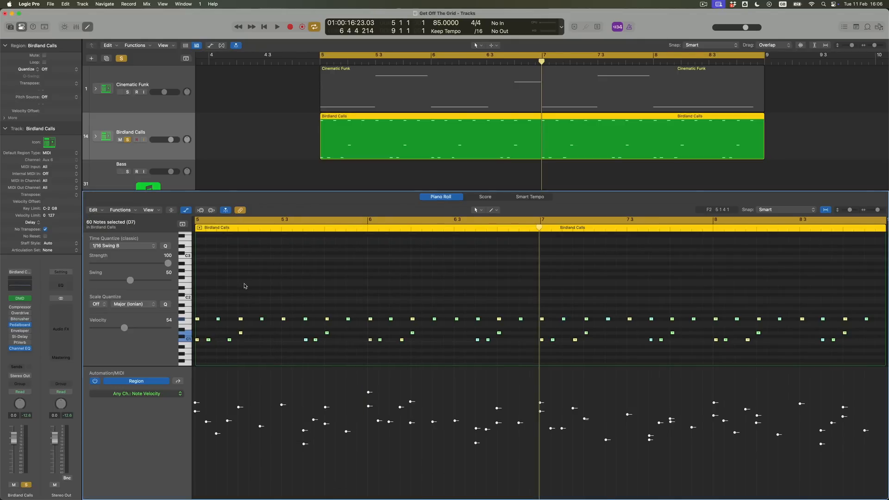
# Examine the humanized note positions and velocities around bars 6 and 7 up close and play the beat from bar 5
pyautogui.press('super+Right')
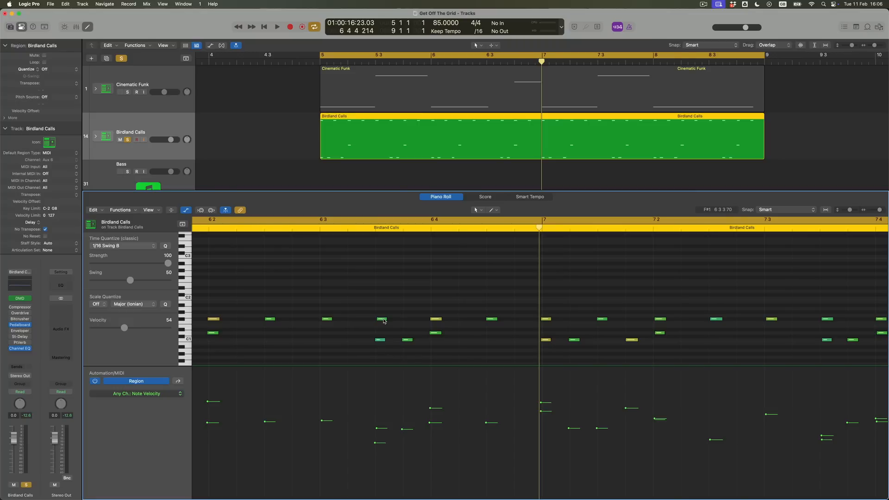
pyautogui.moveTo(377, 336)
pyautogui.press('super+Right')
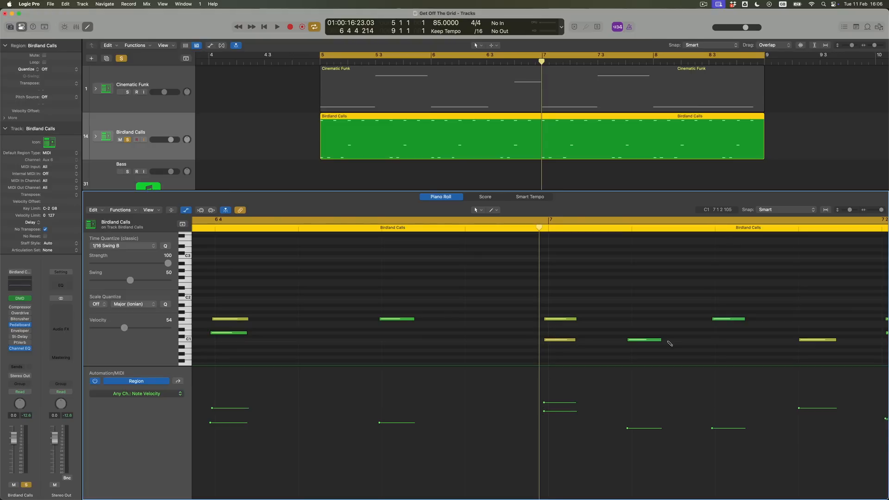
pyautogui.hscroll(-10, 414, 345)
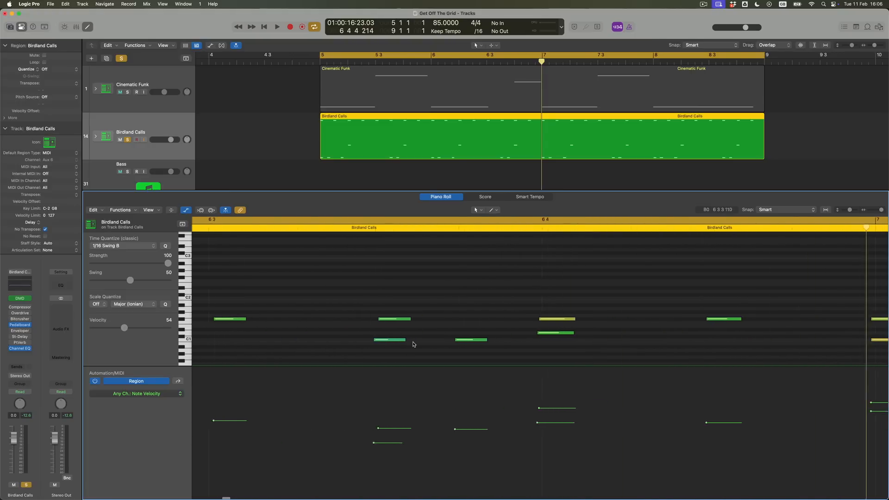
pyautogui.hscroll(-3, 414, 345)
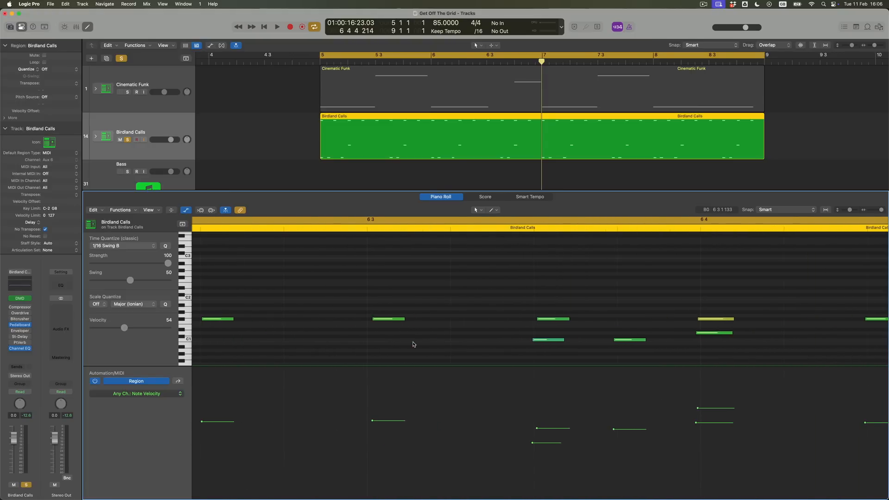
pyautogui.press('super+Left')
pyautogui.press('super+Left')
pyautogui.press('super+Left')
pyautogui.press('super+Left')
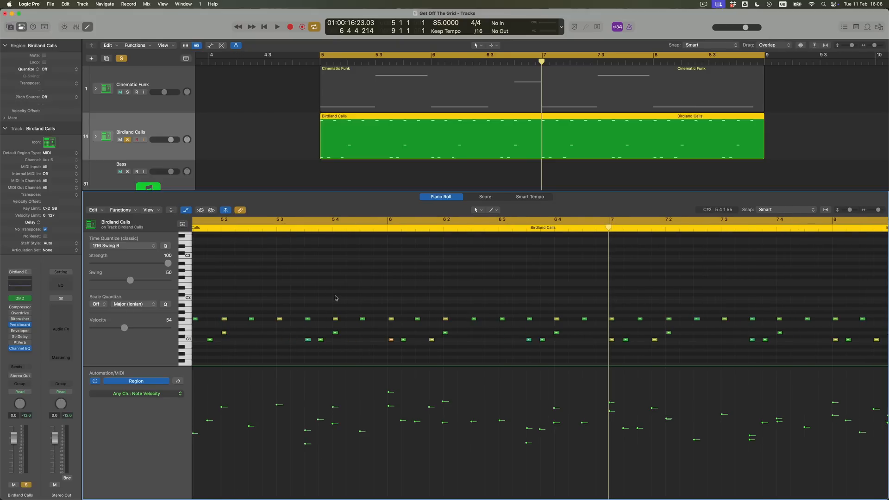
pyautogui.hotkey('shift', 'space')
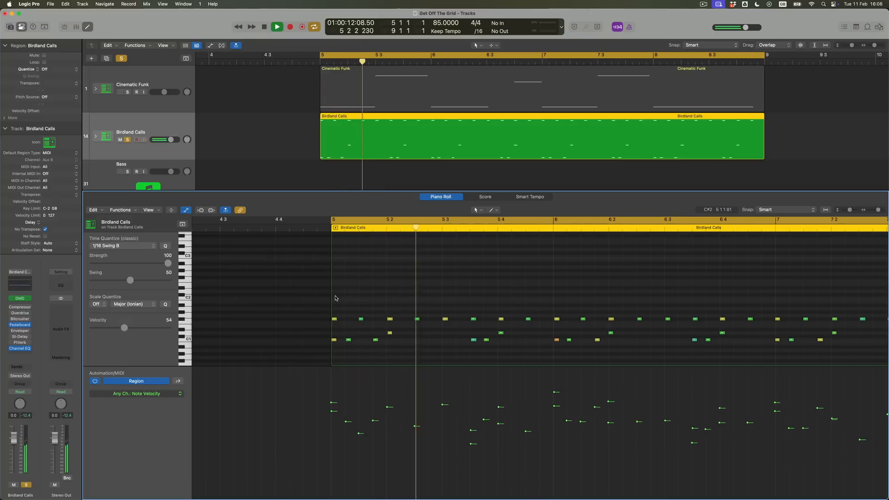
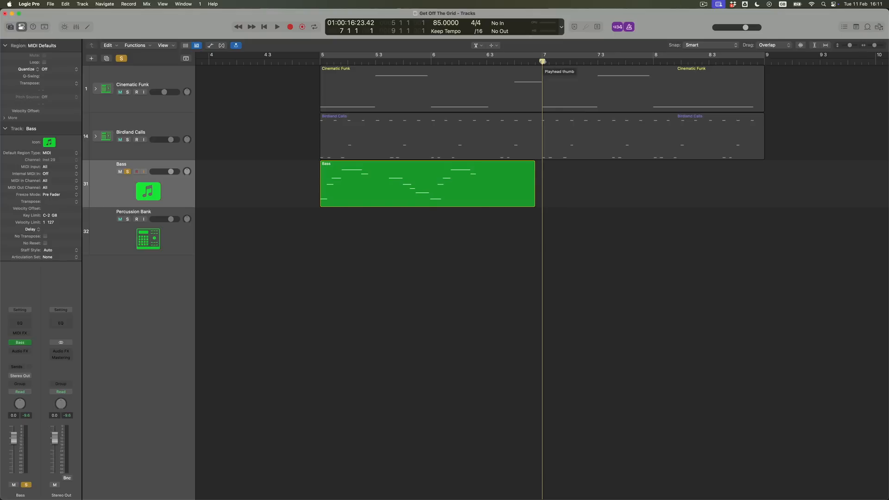
# Record a second bass part on the soloed Bass track over bars 7 and 8
pyautogui.press('r')
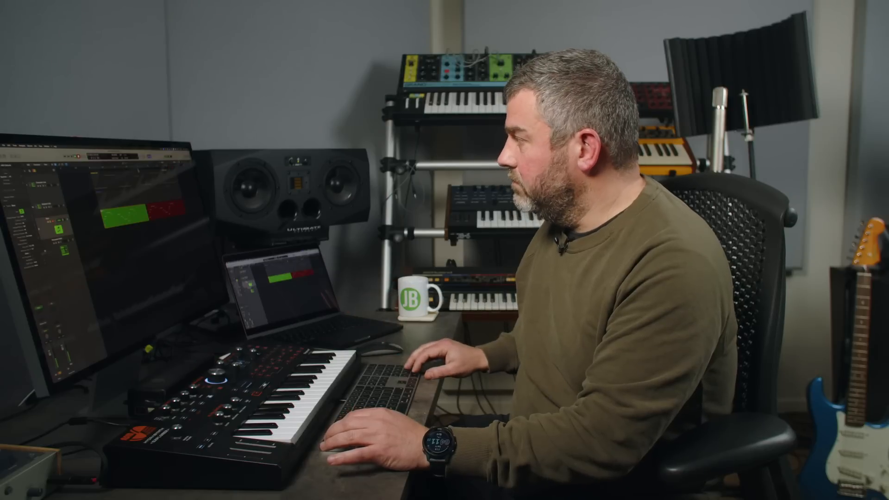
pyautogui.press('space')
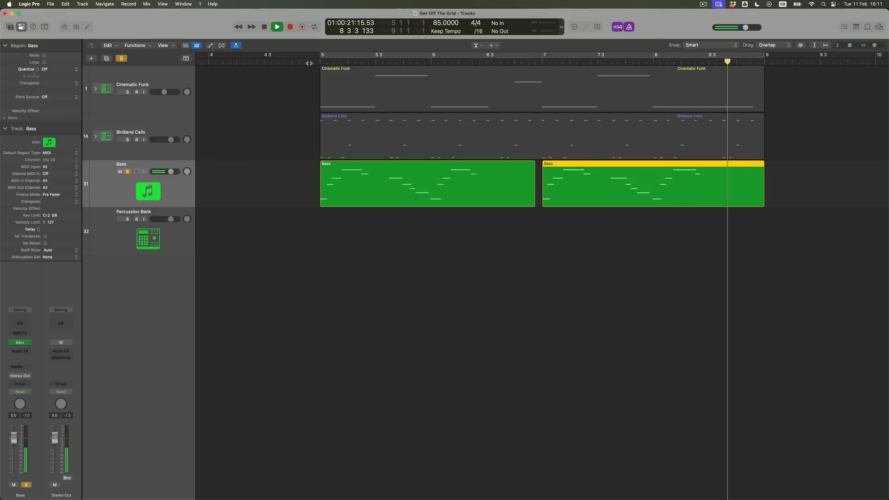
# Turn off solo on the Bass track and play all the tracks together with the cycle range from bar 5 to bar 9
pyautogui.click(128, 172)
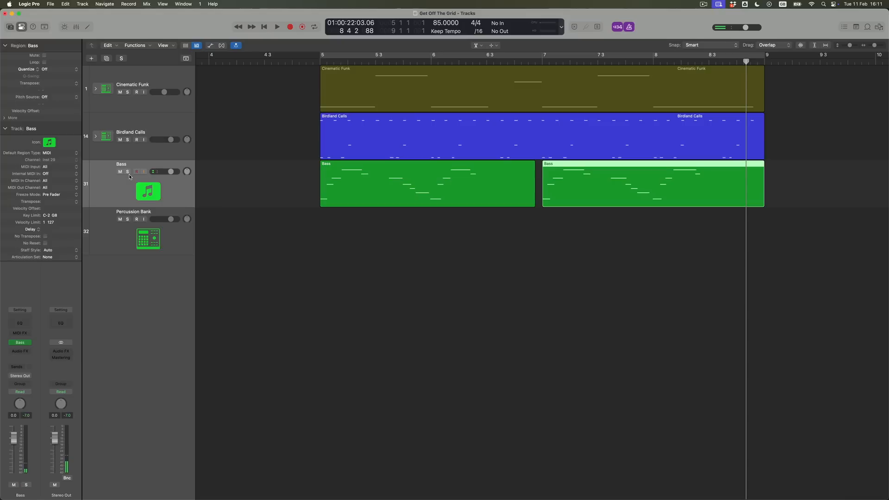
pyautogui.click(303, 61)
pyautogui.press('space')
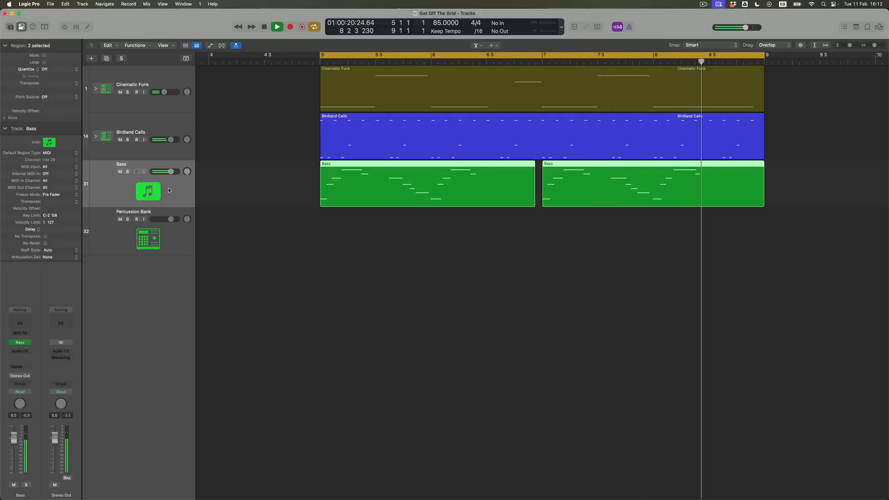
pyautogui.press('space')
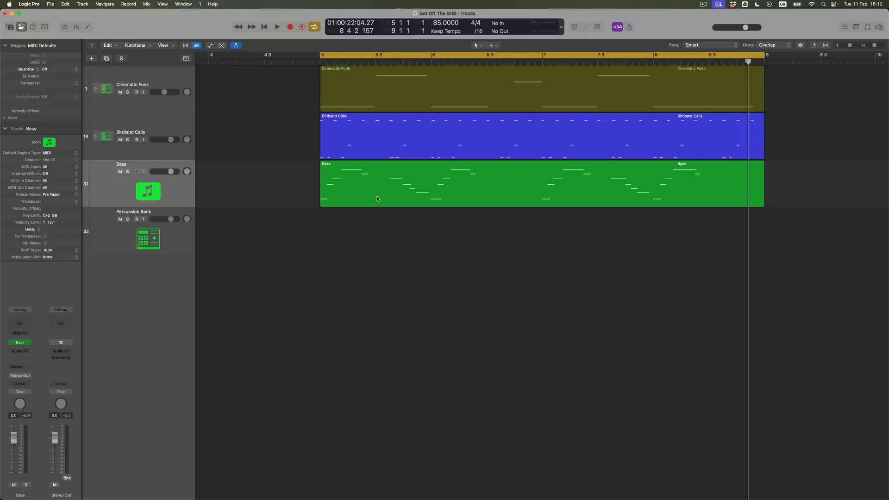
# Open the Bass region in the Piano Roll and examine the timing and velocities of its notes across bars 5 to 8
pyautogui.doubleClick(376, 196)
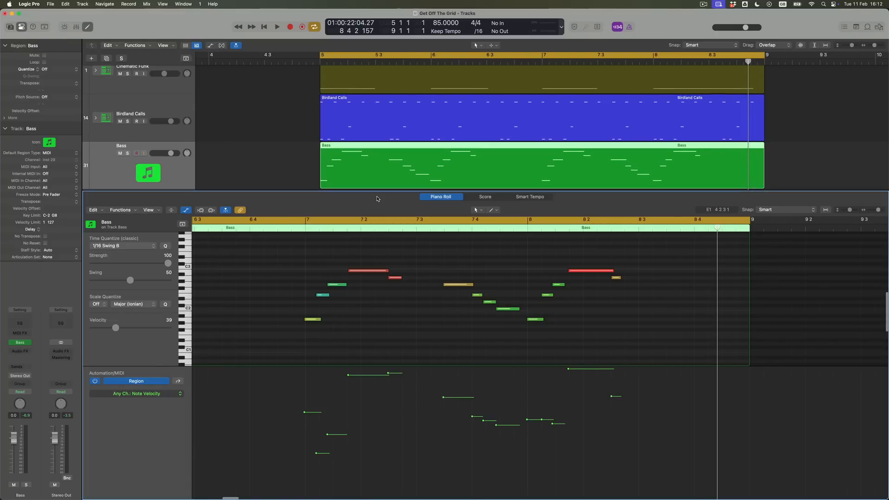
pyautogui.hscroll(-4, 378, 309)
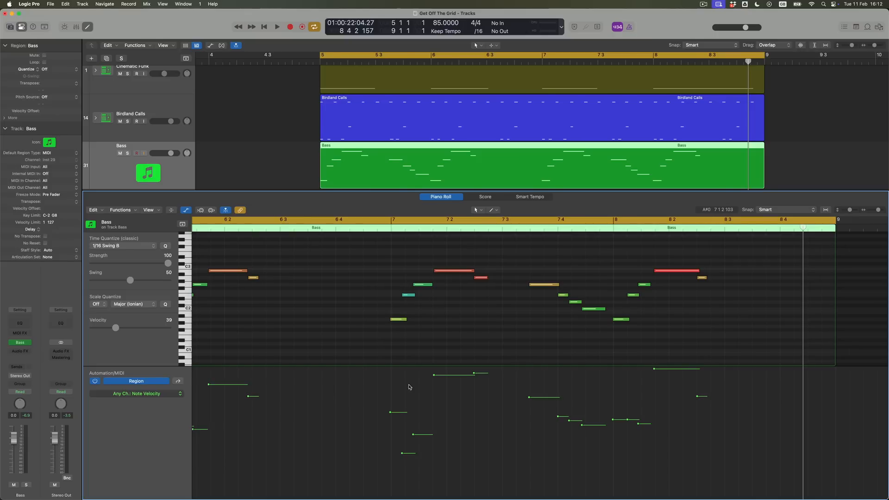
pyautogui.hscroll(-3, 478, 349)
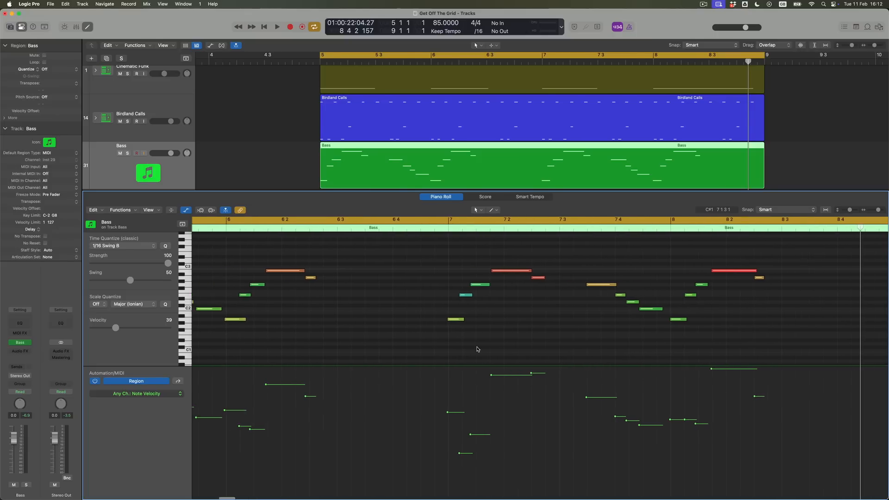
pyautogui.press('super+Left')
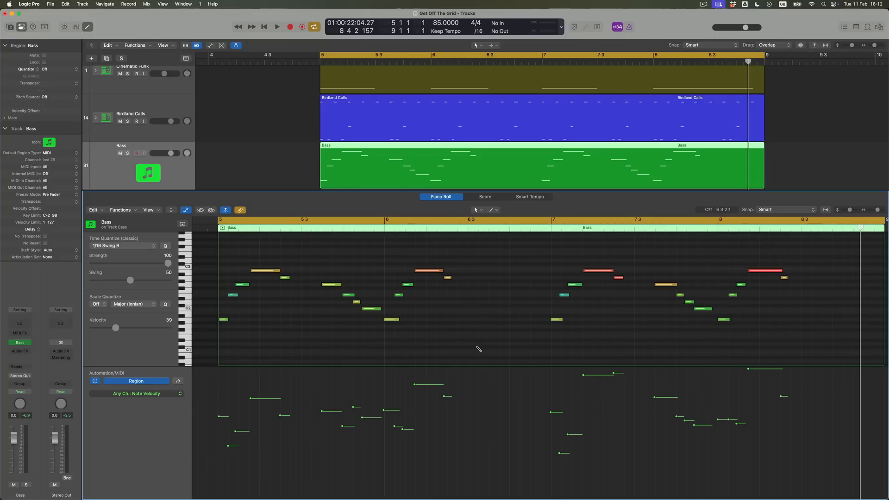
pyautogui.press('super+Right')
pyautogui.hscroll(-3, 392, 323)
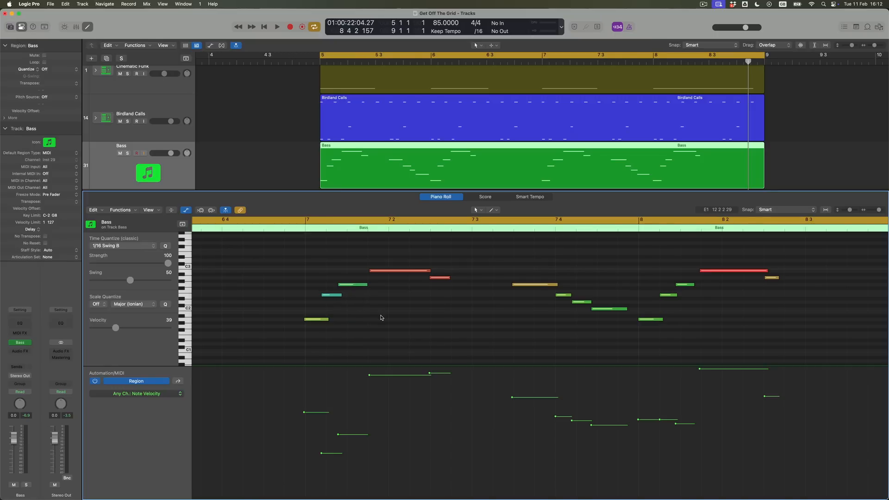
# Quantize all notes of the Bass region to 1/16 Swing B and play the result with the other tracks
pyautogui.press('super+a')
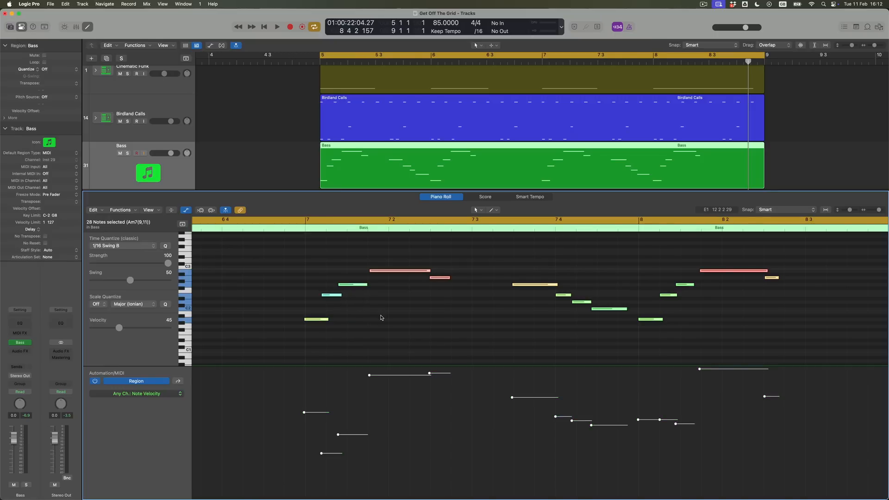
pyautogui.click(119, 246)
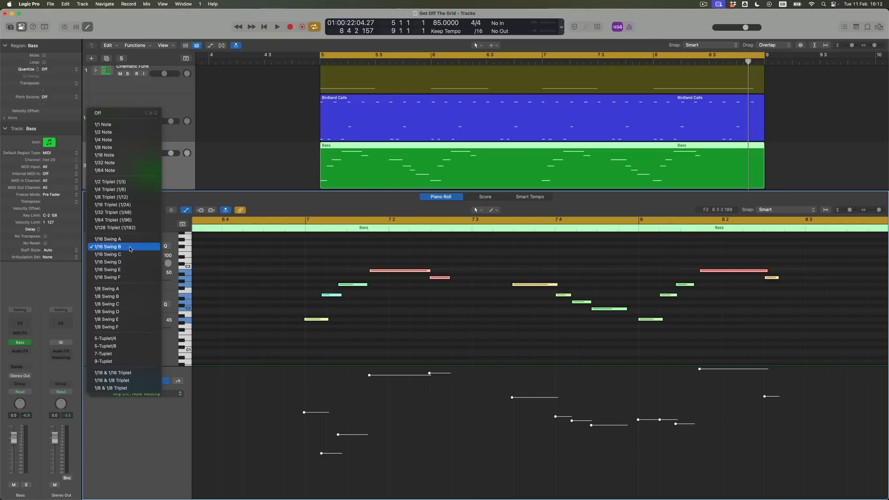
pyautogui.click(129, 249)
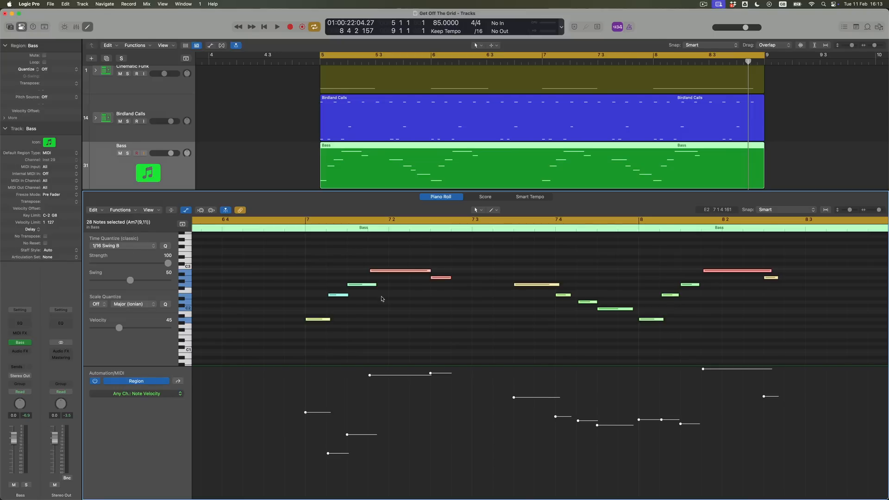
pyautogui.press('space')
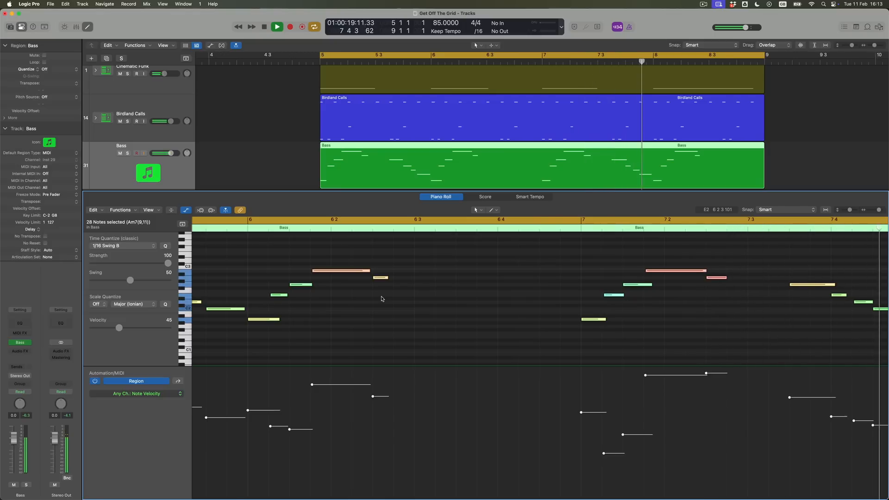
pyautogui.press('space')
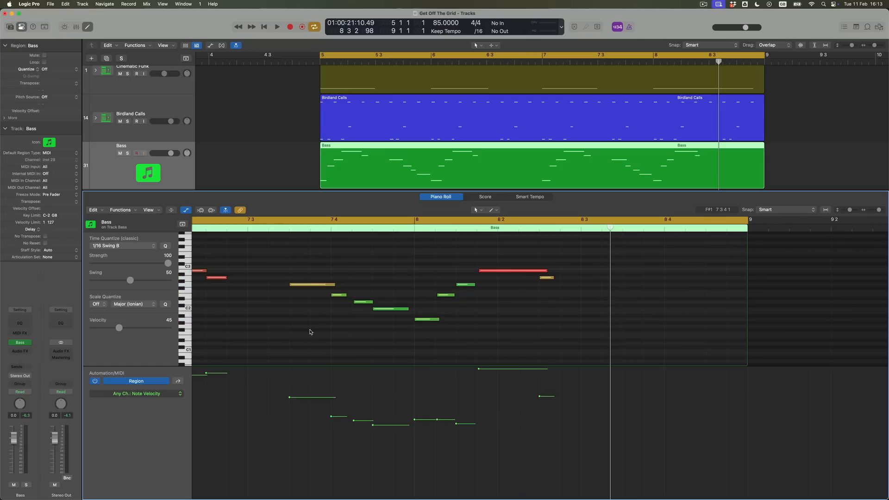
pyautogui.press('super+a')
pyautogui.click(125, 211)
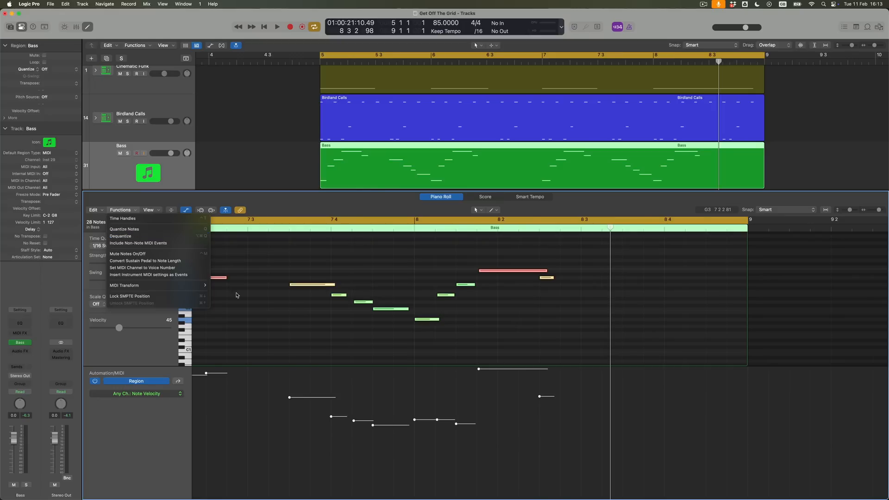
pyautogui.click(265, 333)
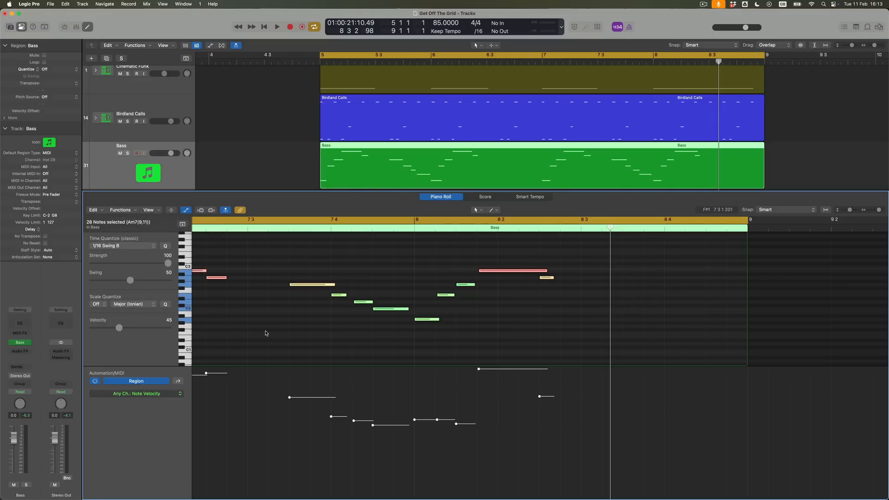
pyautogui.press('super+Left')
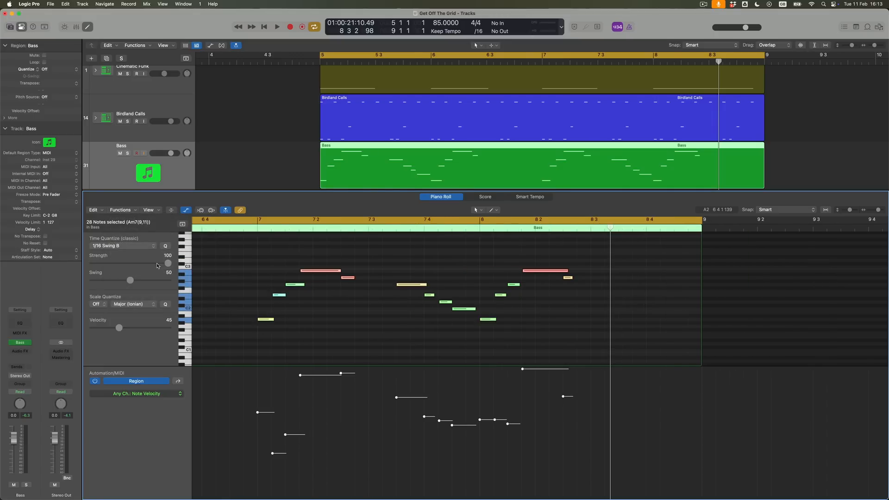
# Try to dequantize all the Bass notes except the four highest-pitched ones
pyautogui.click(190, 275)
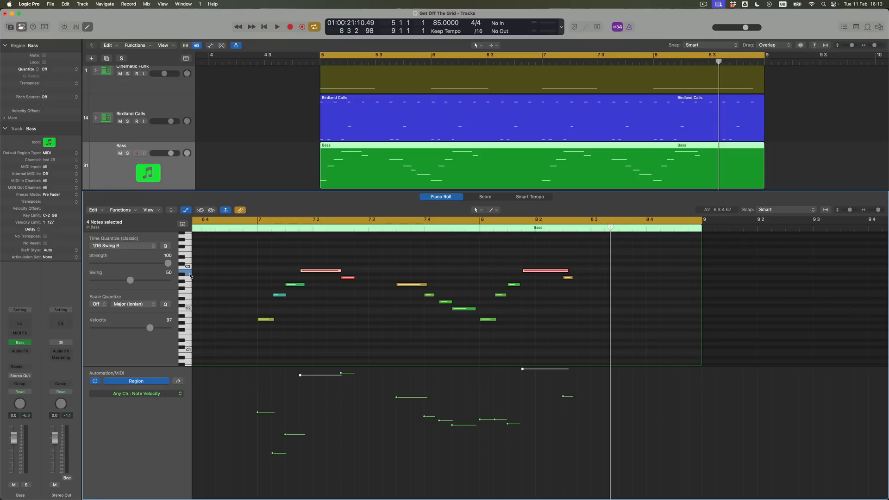
pyautogui.press('super+Left')
pyautogui.press('super+Left')
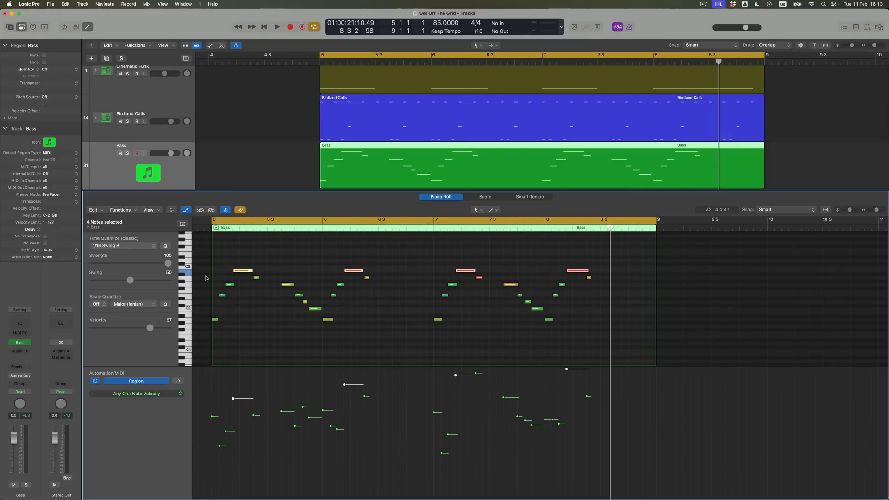
pyautogui.moveTo(207, 277); pyautogui.dragTo(637, 366)
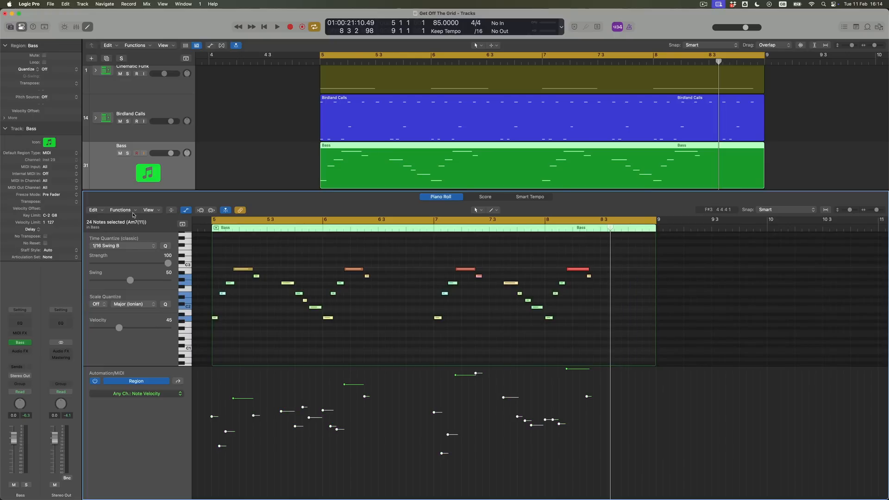
pyautogui.click(131, 211)
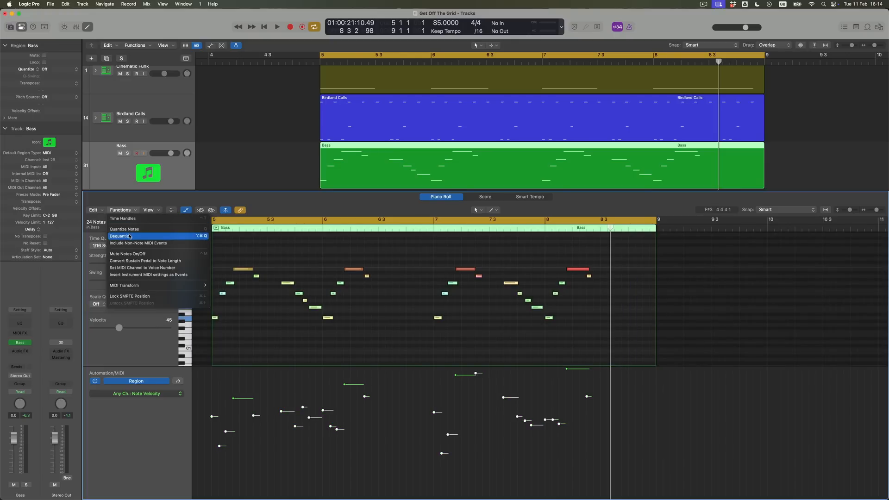
pyautogui.click(130, 237)
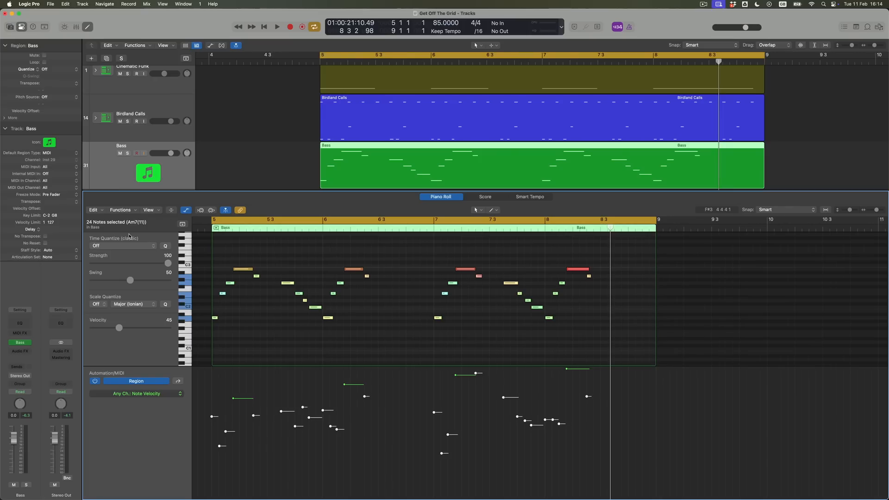
# Dequantize all the Bass notes except the four lowest-pitched ones at the start of each bar
pyautogui.click(187, 321)
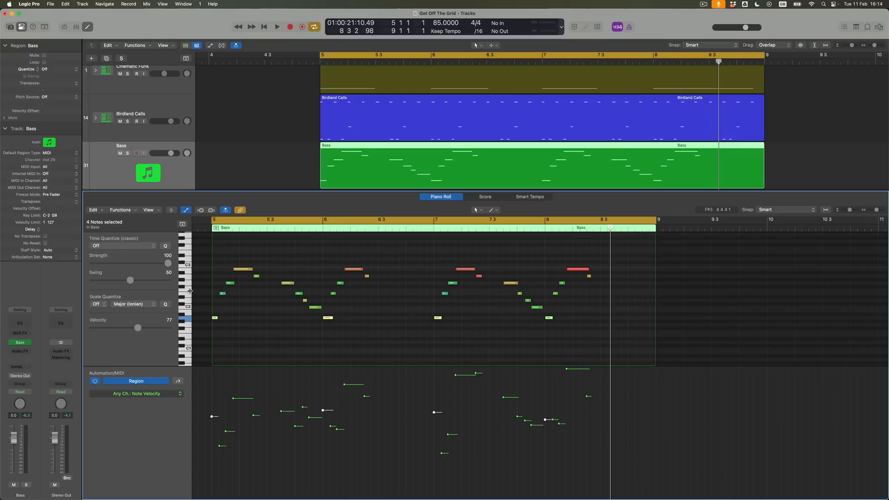
pyautogui.click(131, 213)
pyautogui.scroll(1, 644, 319)
pyautogui.moveTo(637, 317); pyautogui.dragTo(202, 242)
pyautogui.click(130, 211)
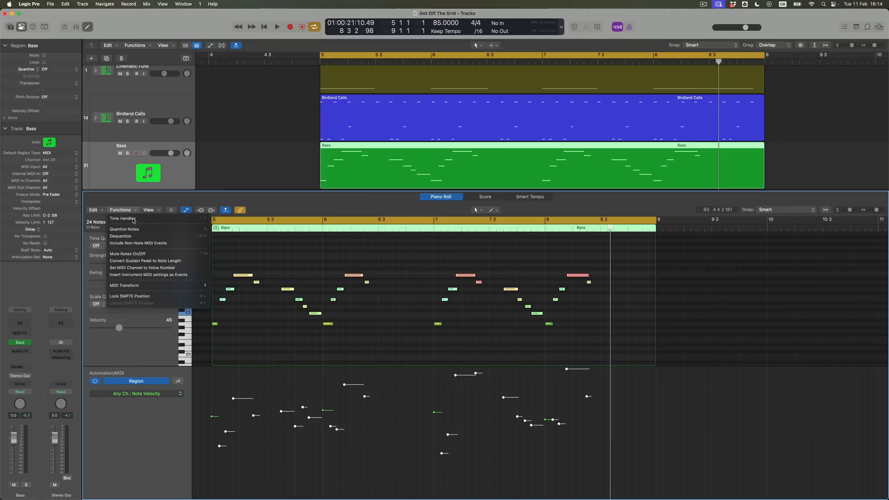
pyautogui.click(136, 237)
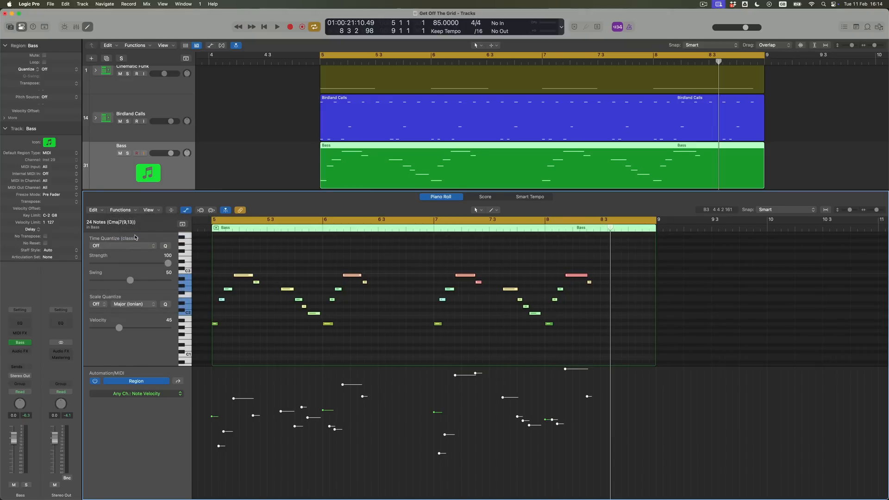
# Play the bass line with the other tracks, and dequantize the four lowest-pitched notes at the bar starts
pyautogui.press('space')
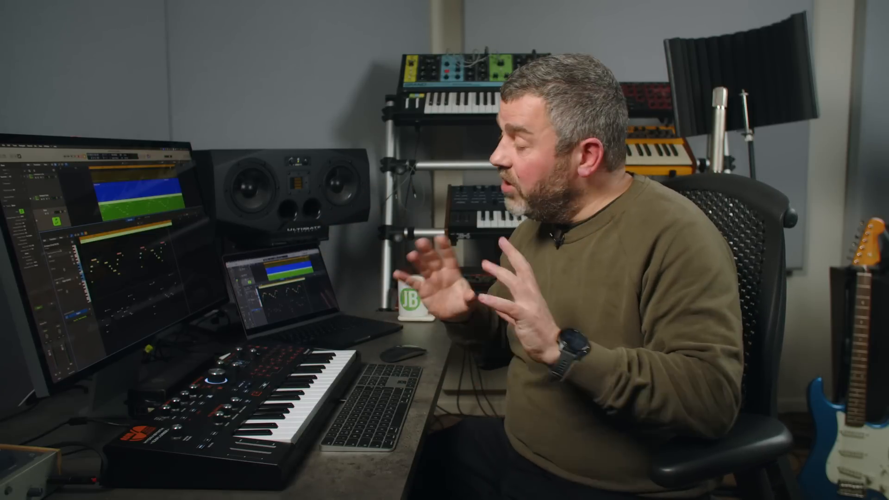
pyautogui.moveTo(586, 355); pyautogui.dragTo(214, 325)
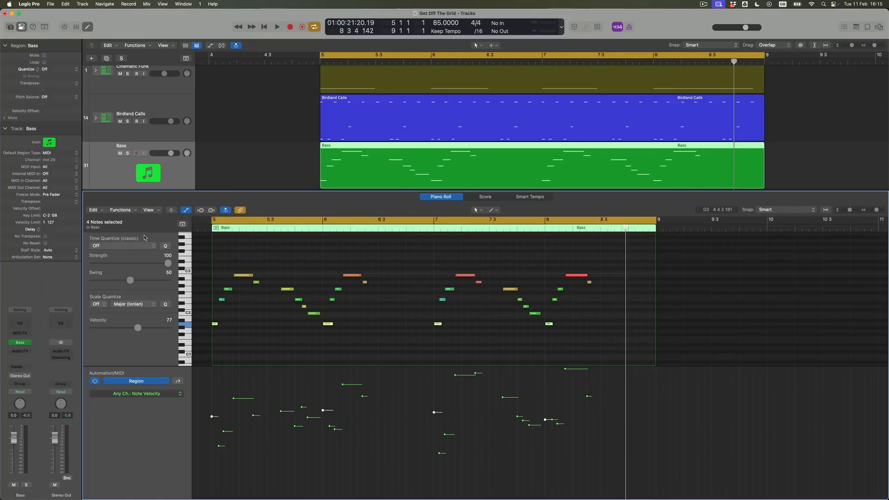
pyautogui.click(121, 210)
pyautogui.click(138, 237)
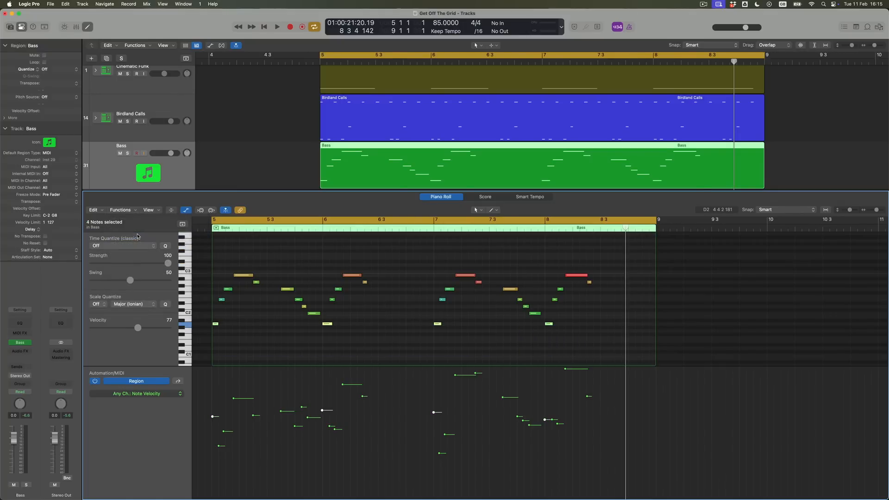
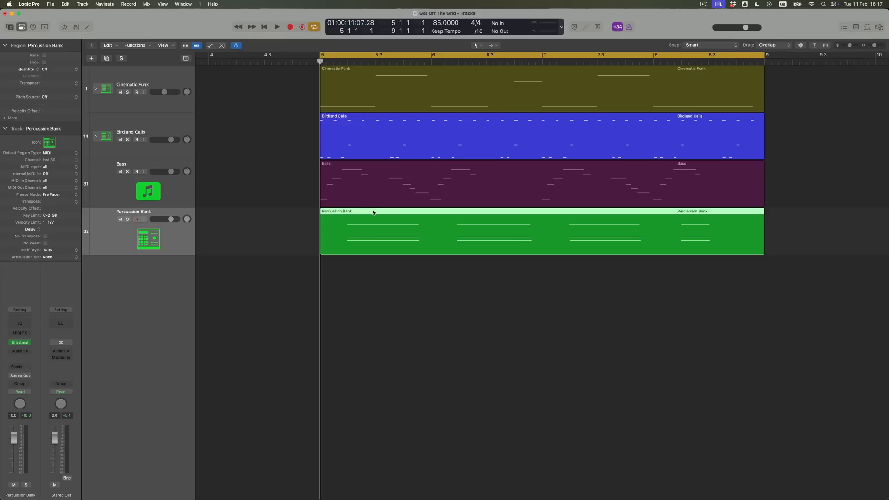
# Open the Percussion Bank region in the Piano Roll and audition each of the three notes of the bar 5 chord
pyautogui.doubleClick(374, 210)
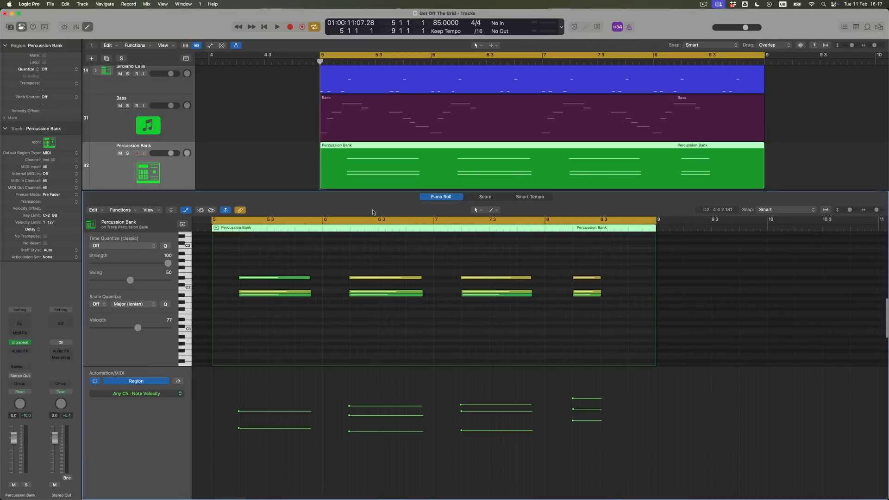
pyautogui.press('super+Right')
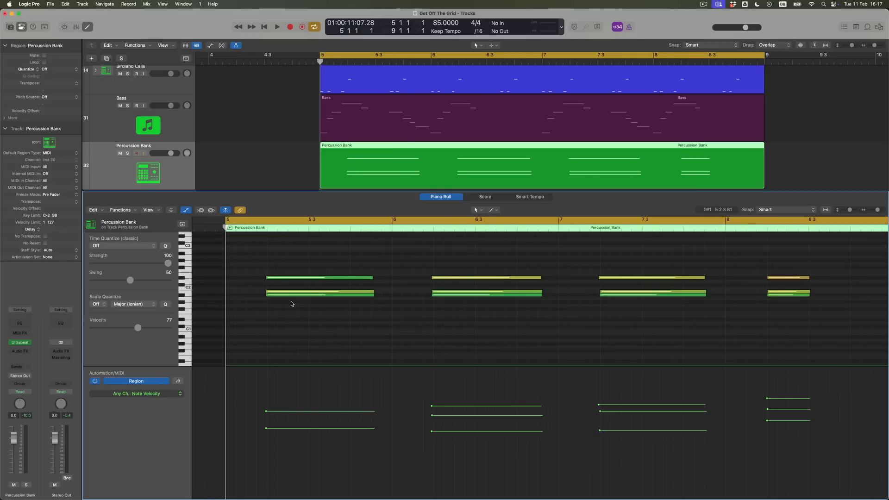
pyautogui.press('super+Right')
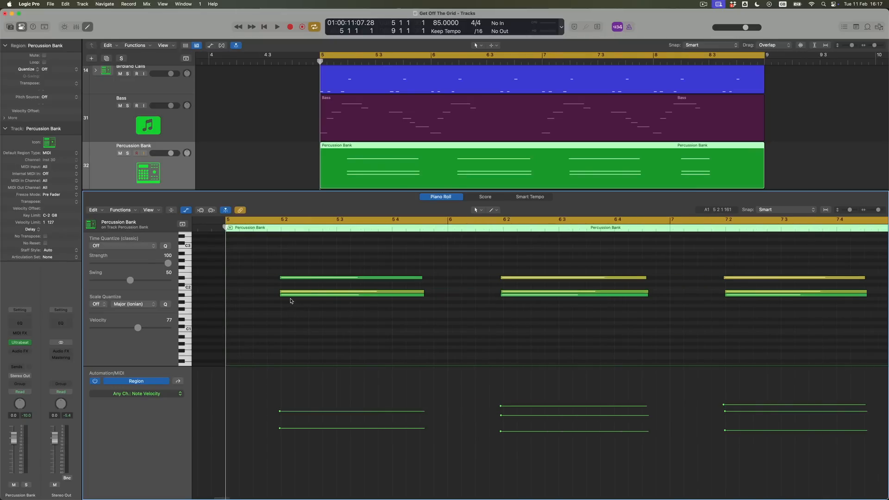
pyautogui.moveTo(292, 299)
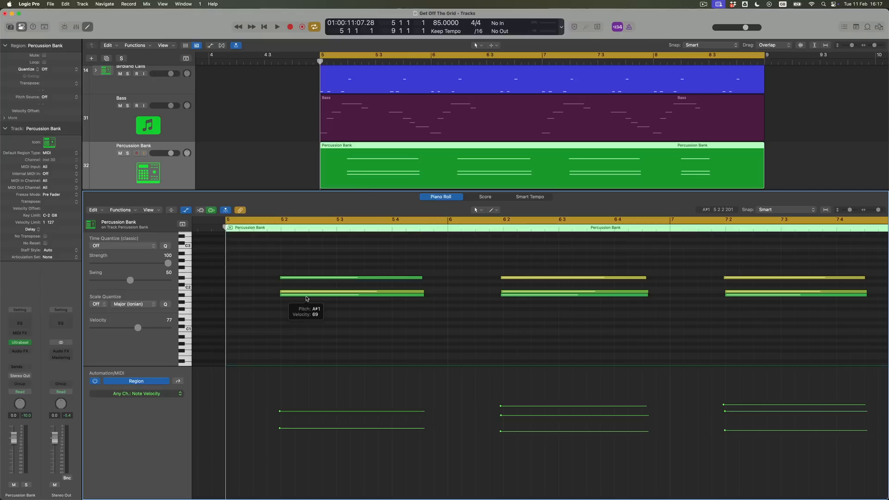
pyautogui.click(306, 294)
pyautogui.click(307, 292)
pyautogui.click(308, 278)
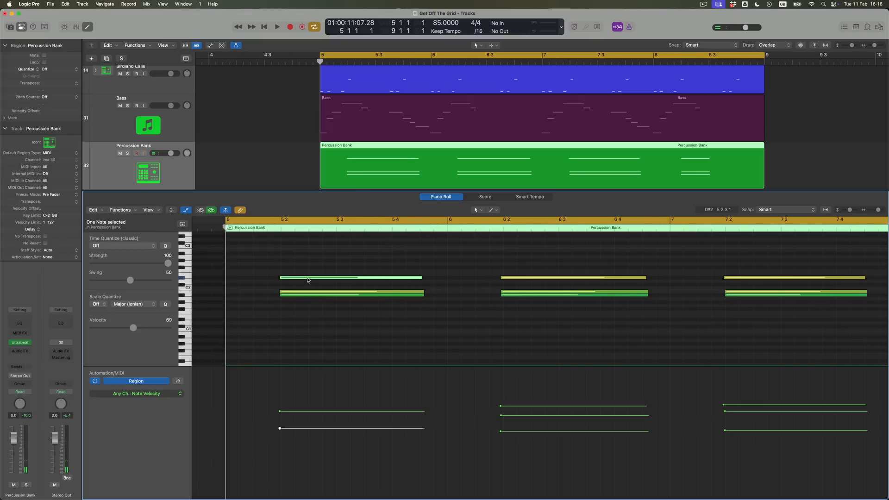
# Stagger the bar 5 chord by moving its lowest note earlier, its middle note slightly earlier and its top note slightly later
pyautogui.moveTo(299, 298); pyautogui.dragTo(295, 298)
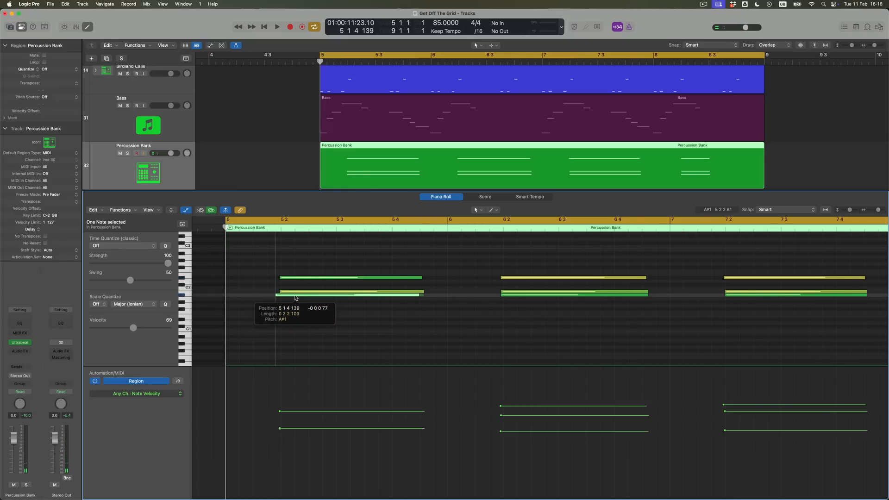
pyautogui.moveTo(296, 298); pyautogui.dragTo(297, 280)
pyautogui.click(292, 293)
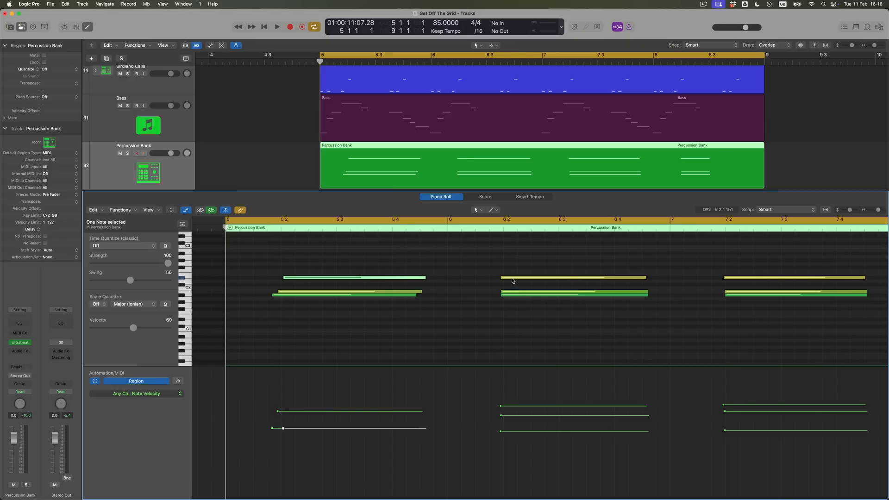
# Stagger the starts of the bar 6 chord's notes and lower its top note's velocity to 51
pyautogui.moveTo(513, 280)
pyautogui.moveTo(513, 280); pyautogui.dragTo(515, 281)
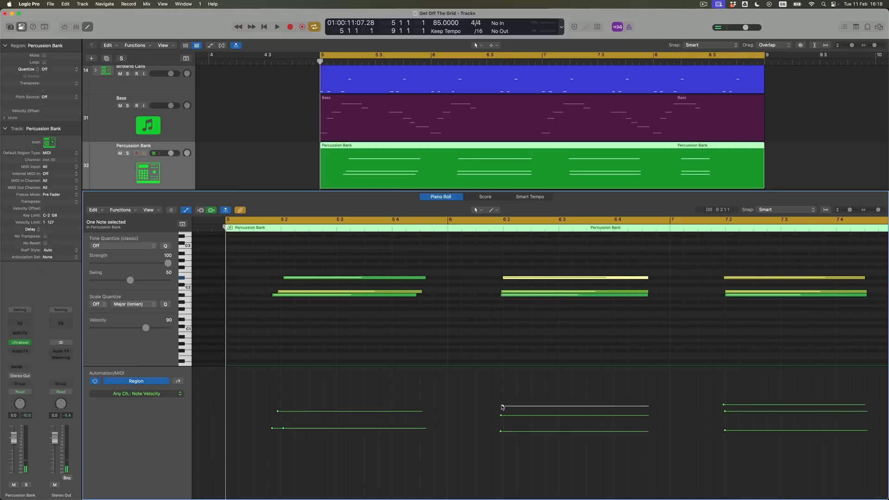
pyautogui.moveTo(502, 406); pyautogui.dragTo(503, 446)
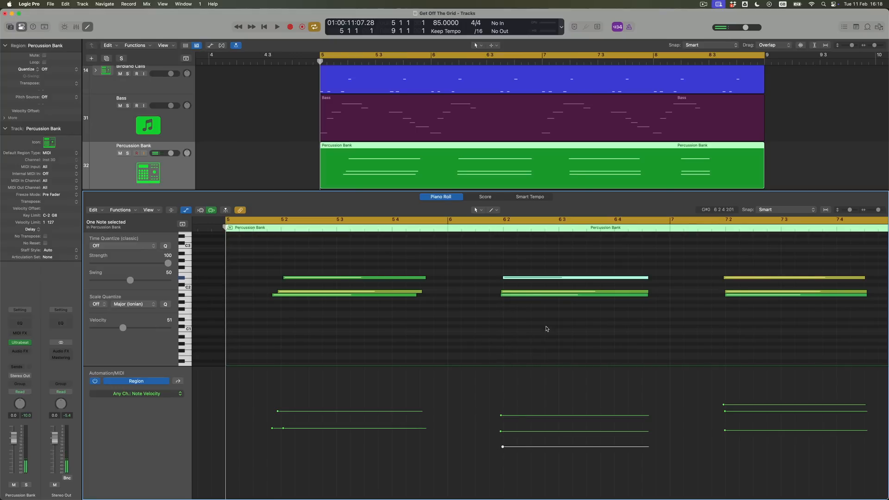
pyautogui.moveTo(518, 293); pyautogui.dragTo(517, 295)
# Stagger the starts of the bar 7 chord's notes and lower the velocity of its top note
pyautogui.rightClick(739, 295)
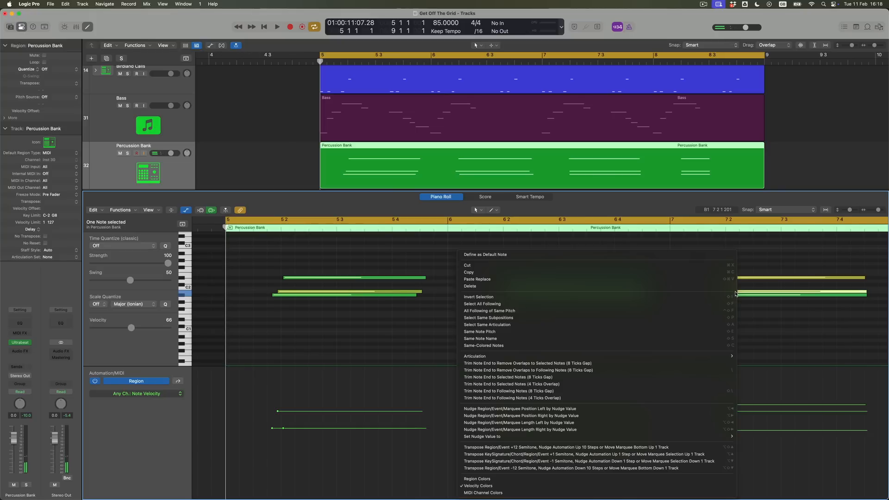
pyautogui.click(753, 304)
pyautogui.keyDown('shift'); pyautogui.click(741, 293); pyautogui.keyUp('shift')
pyautogui.moveTo(741, 293); pyautogui.dragTo(735, 278)
pyautogui.click(759, 313)
pyautogui.moveTo(722, 406); pyautogui.dragTo(721, 444)
# Stagger the starts of the bar 8 chord's notes and lower its top note's velocity to 59
pyautogui.moveTo(731, 299); pyautogui.dragTo(681, 299)
pyautogui.hscroll(10, 704, 292)
pyautogui.click(694, 293)
pyautogui.click(686, 279)
pyautogui.moveTo(671, 400); pyautogui.dragTo(673, 438)
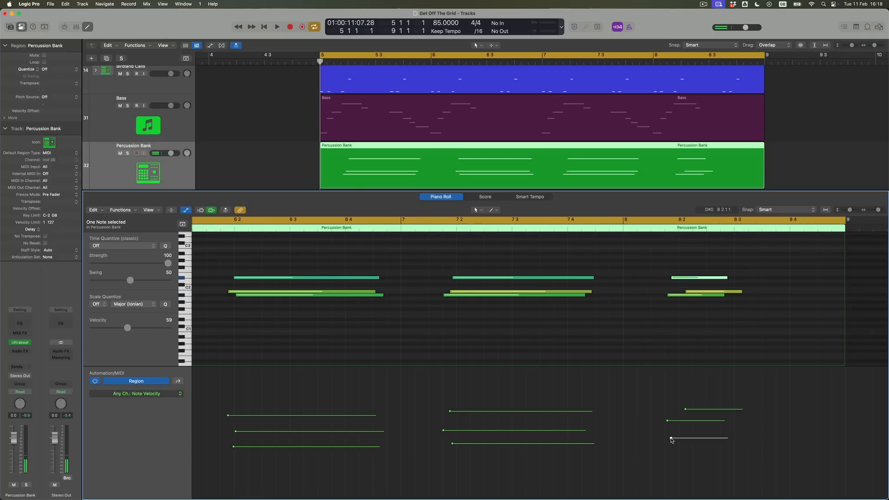
# Play the staggered percussion chords with the other tracks, and shift all three bar 7 chord notes slightly later together
pyautogui.press('space')
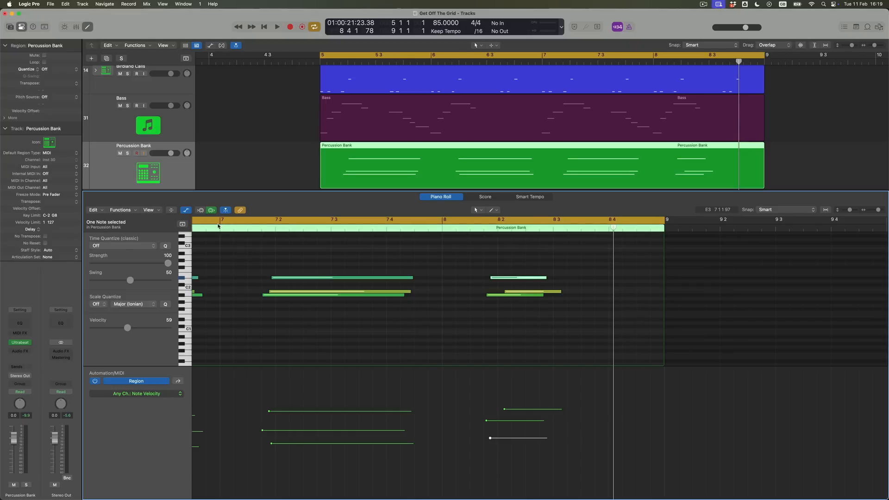
pyautogui.moveTo(244, 262); pyautogui.dragTo(309, 324)
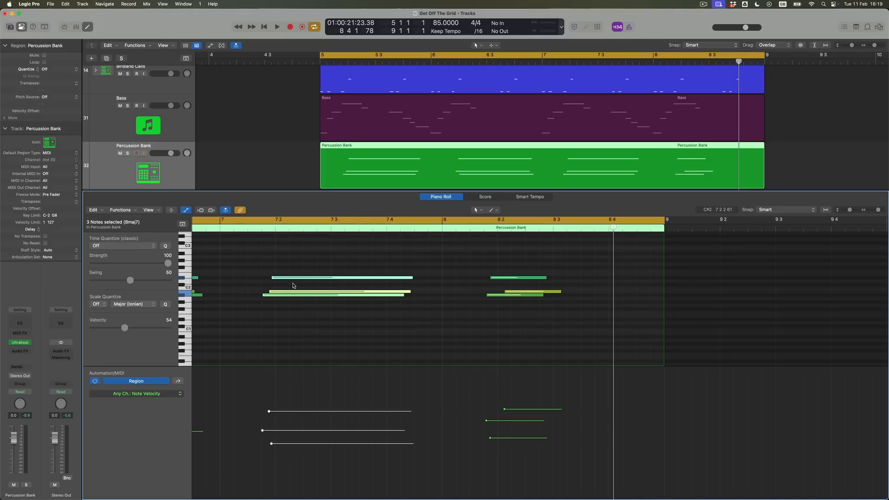
pyautogui.moveTo(290, 280); pyautogui.dragTo(297, 280)
# Nudge the three bar 7 chord notes slightly later with the nudge value set to Tick, and return the nudge value to 10 Ticks
pyautogui.moveTo(444, 38); pyautogui.dragTo(522, 56)
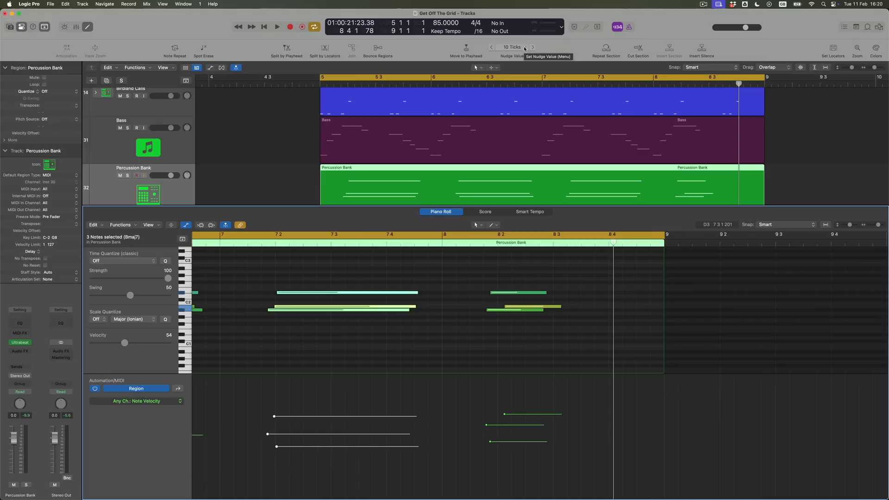
pyautogui.click(524, 48)
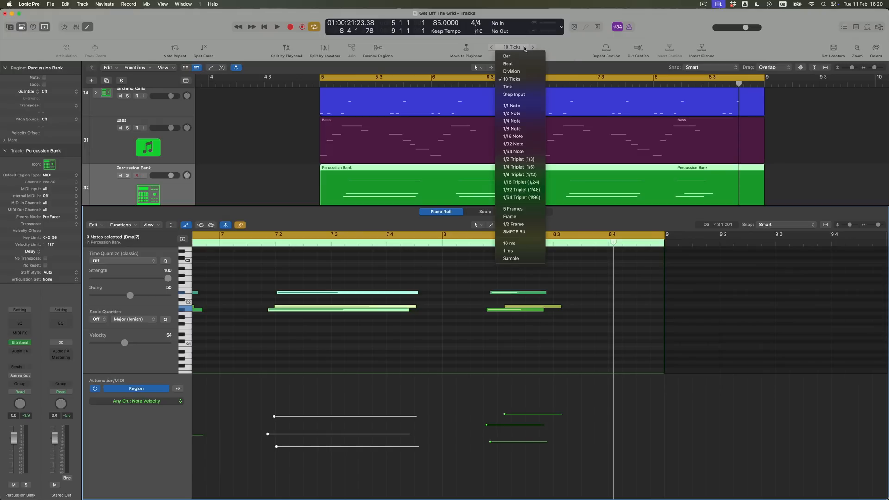
pyautogui.click(516, 87)
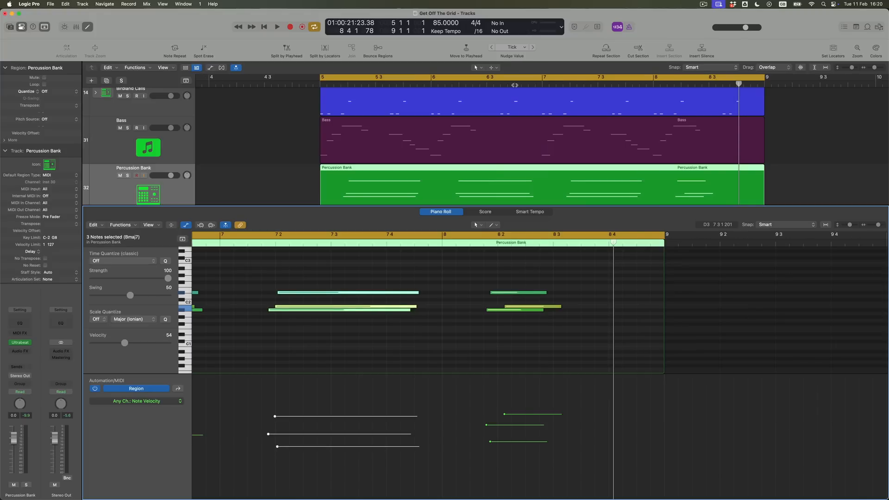
pyautogui.click(526, 48)
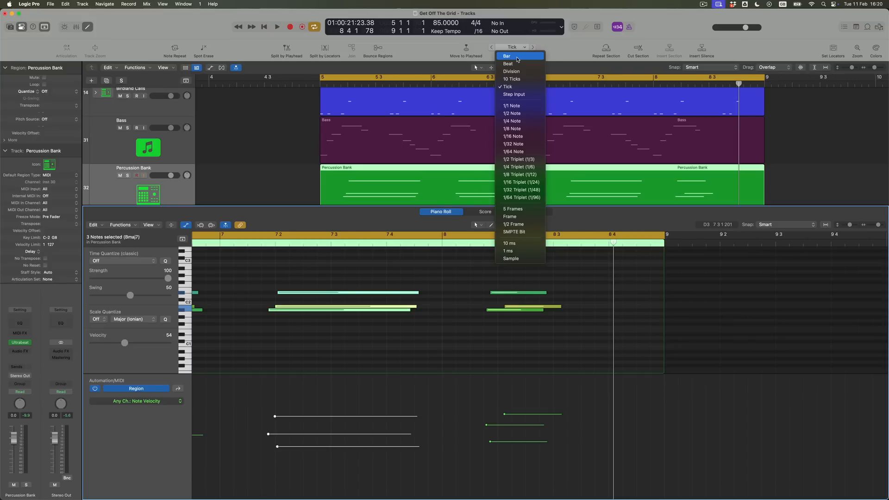
pyautogui.click(518, 79)
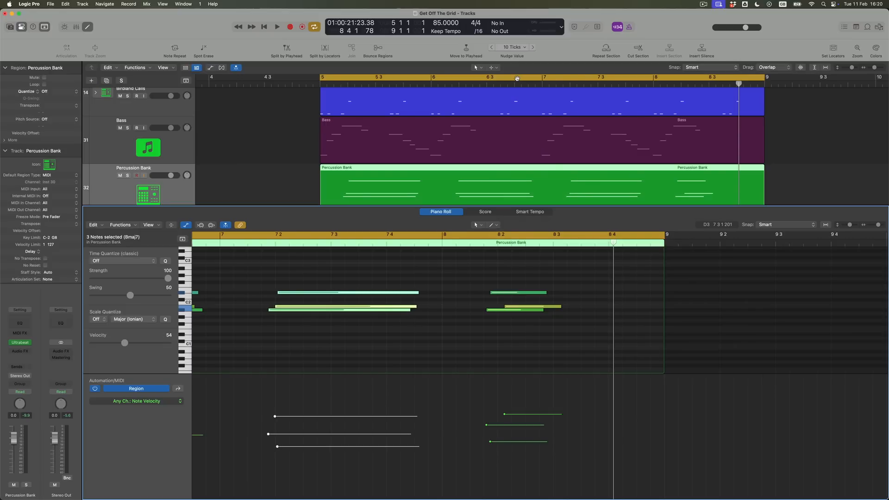
# Play all the tracks with the note editor closed, and return the playhead to bar 5 with cycling on
pyautogui.press('space')
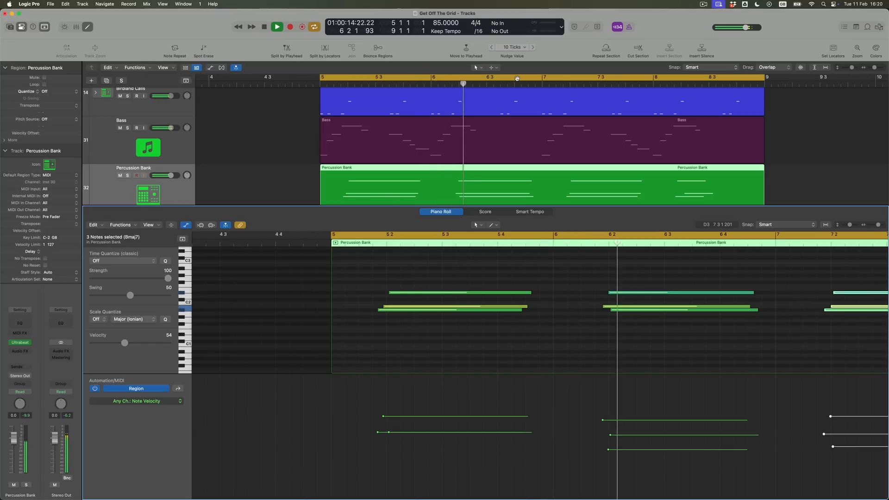
pyautogui.click(88, 26)
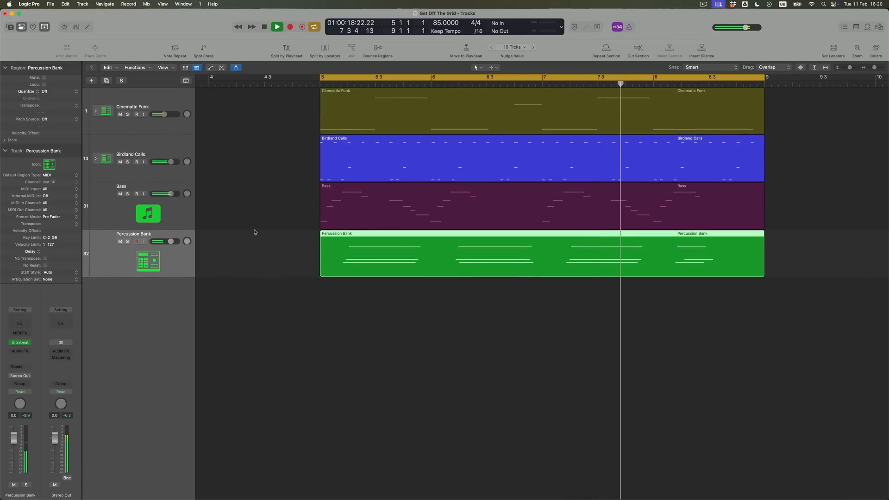
pyautogui.press('c')
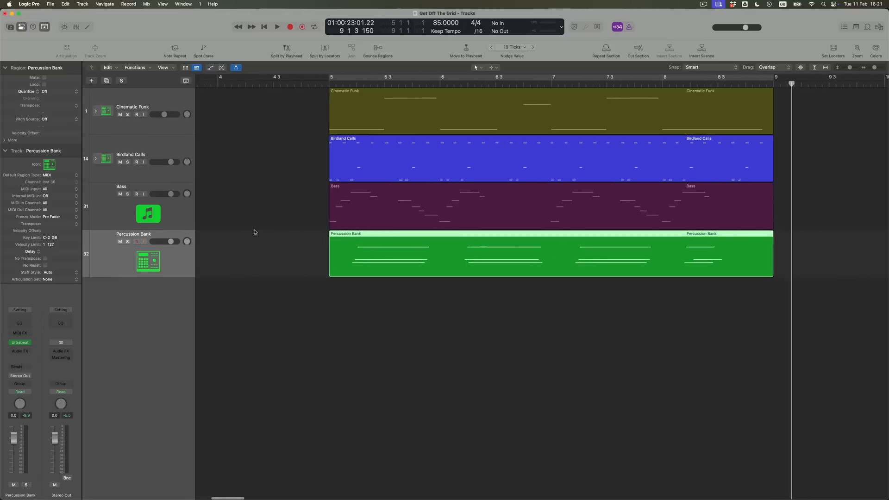
pyautogui.hscroll(-3, 325, 186)
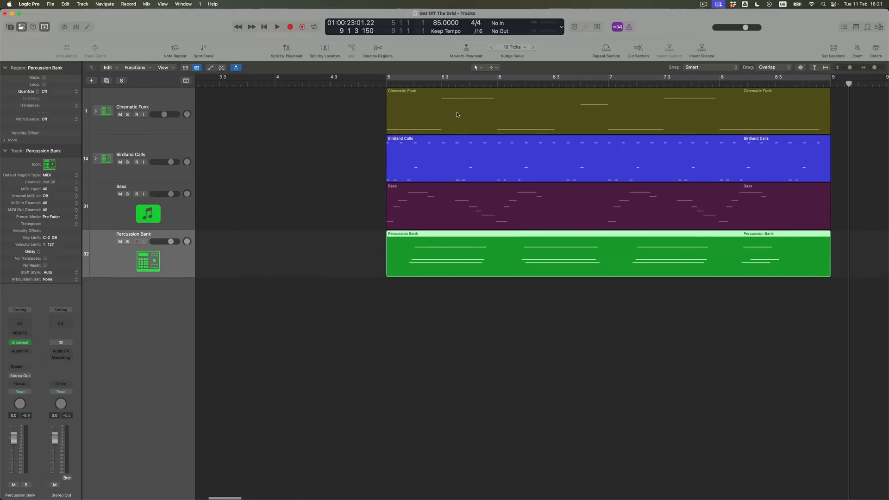
pyautogui.click(479, 78)
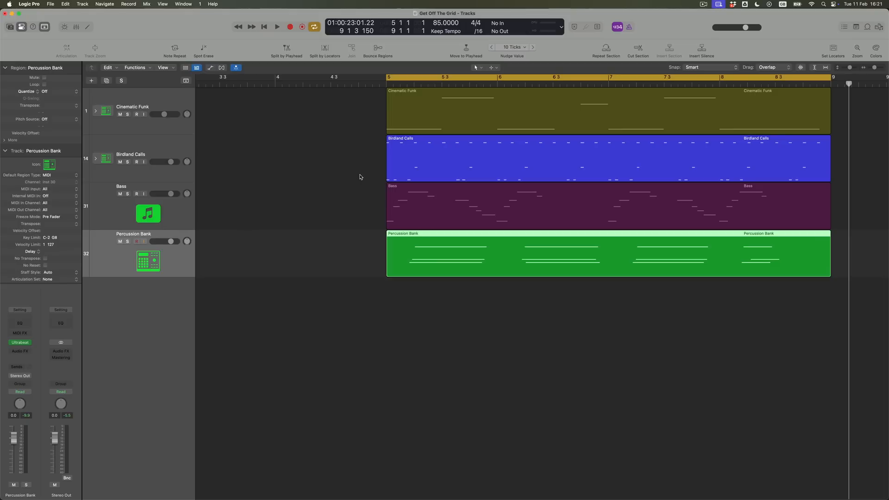
pyautogui.press('Return')
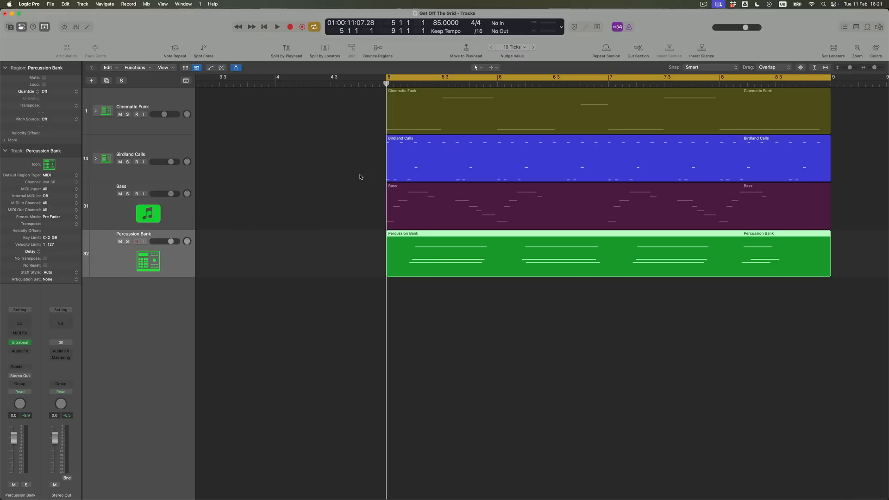
# Open the Birdland Calls region in the Piano Roll, zoomed in at bar 5, and play the track soloed across the loop point
pyautogui.doubleClick(433, 166)
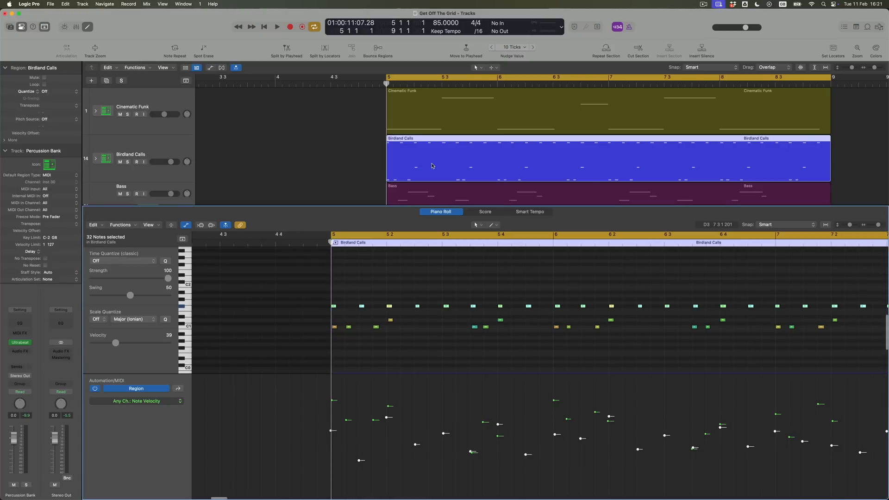
pyautogui.press('super+Right')
pyautogui.press('super+Right')
pyautogui.press('super+Right')
pyautogui.press('super+Right')
pyautogui.press('super+Right')
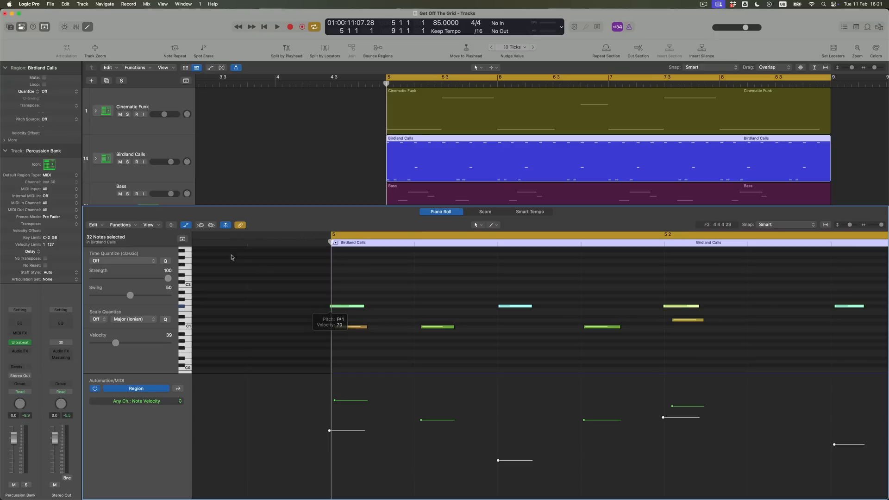
pyautogui.click(128, 162)
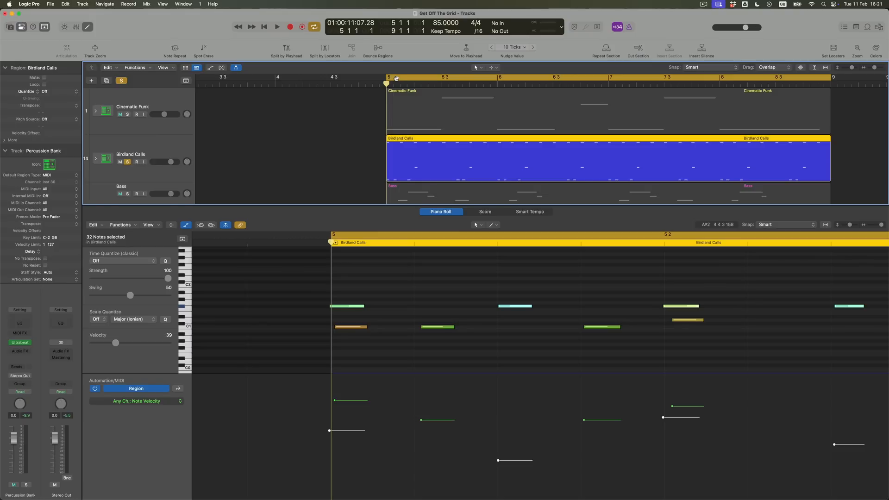
pyautogui.doubleClick(714, 83)
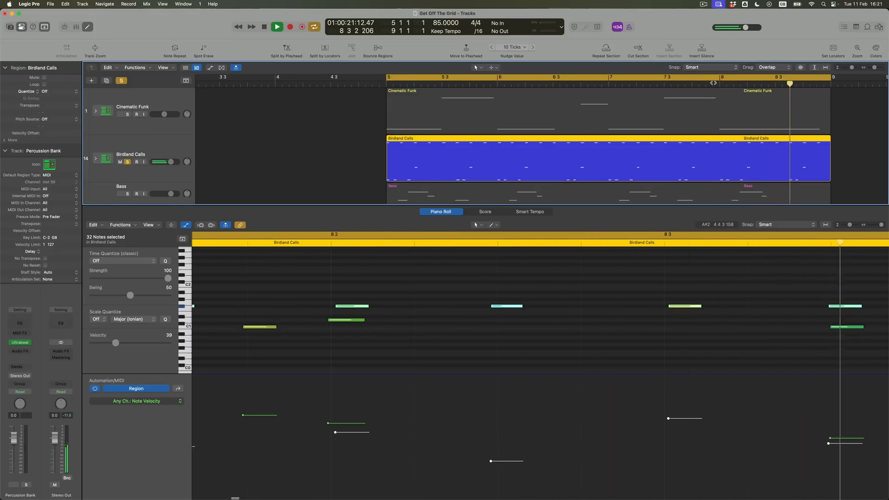
pyautogui.press('space')
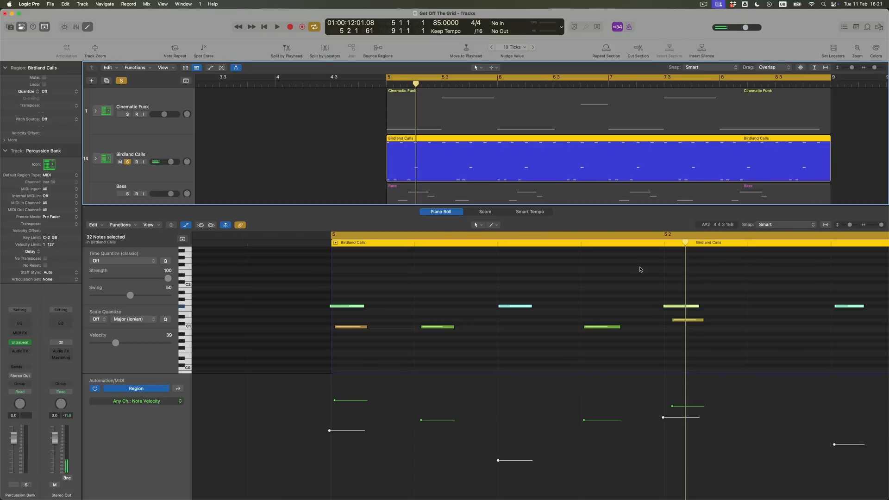
# Quantize only the first F#1 note of the Birdland Calls region at bar 5 to 1/16 Note
pyautogui.click(376, 278)
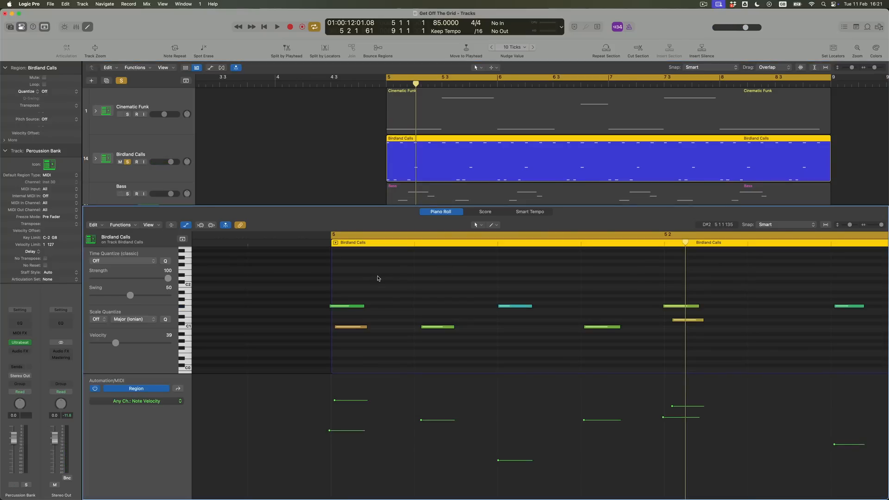
pyautogui.click(350, 307)
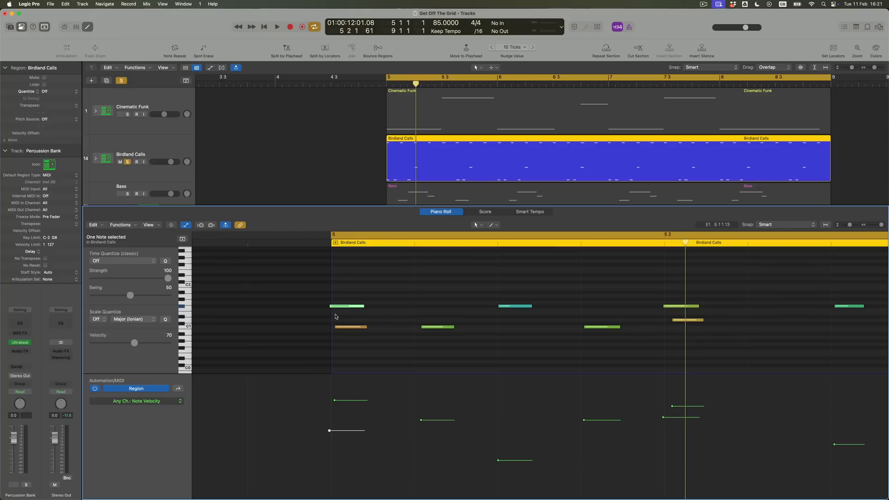
pyautogui.click(153, 262)
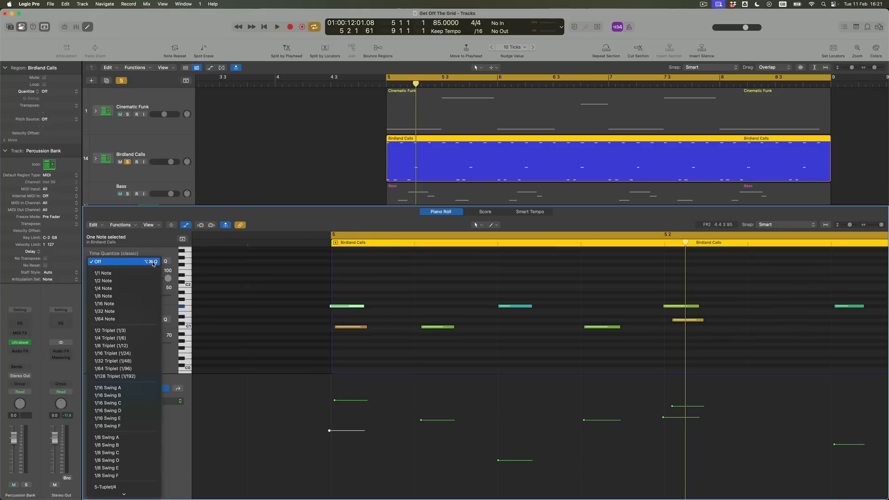
pyautogui.click(140, 303)
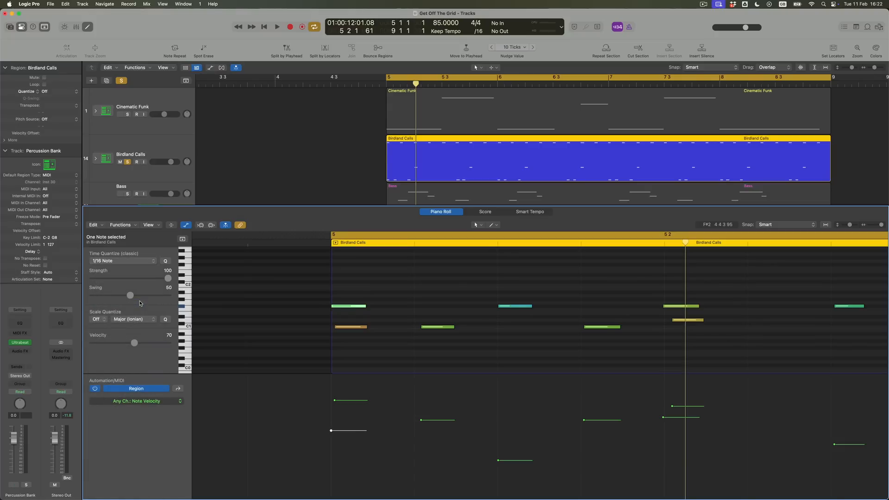
# Show the Bass region in the Piano Roll and check the position of its first note at bar 5
pyautogui.scroll(-2, 416, 169)
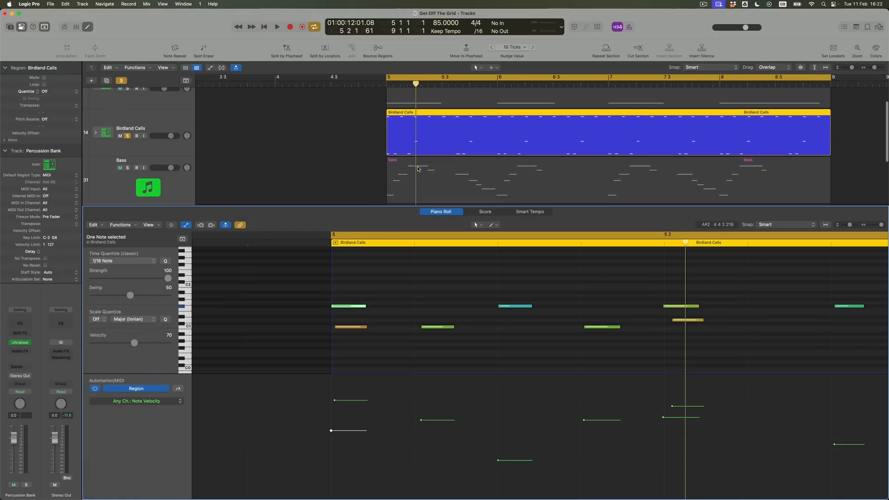
pyautogui.click(417, 171)
pyautogui.scroll(2, 370, 309)
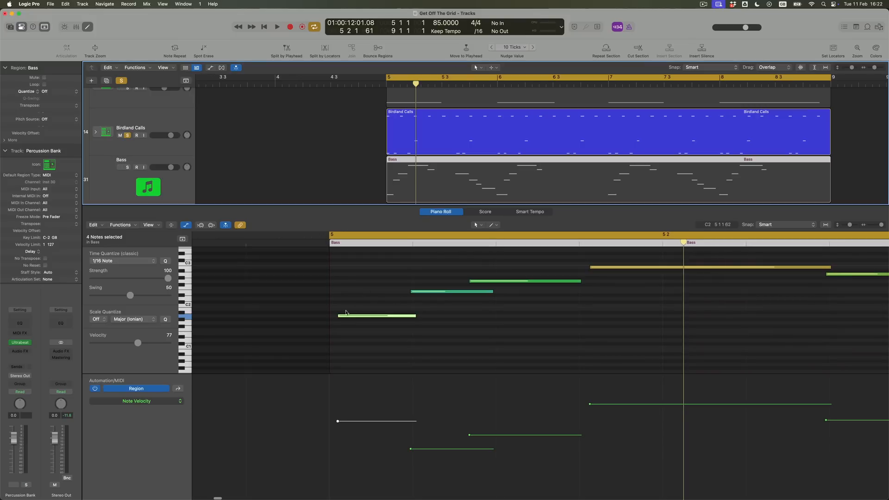
pyautogui.scroll(-1, 236, 255)
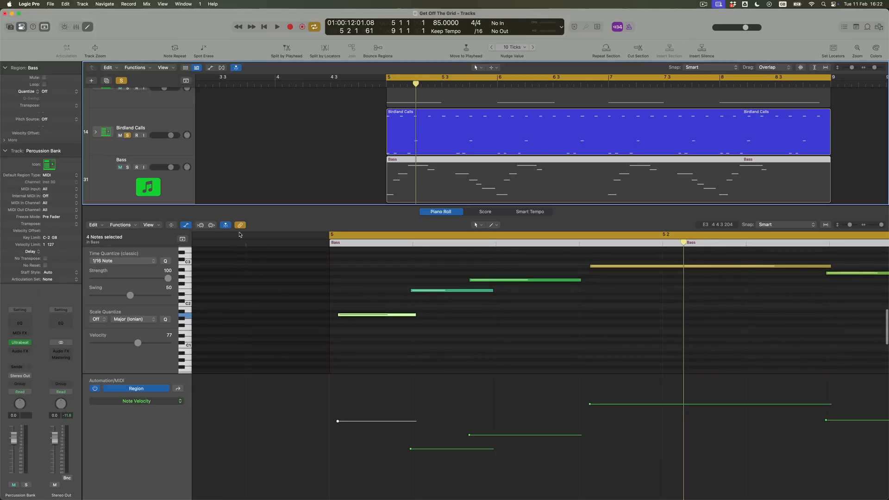